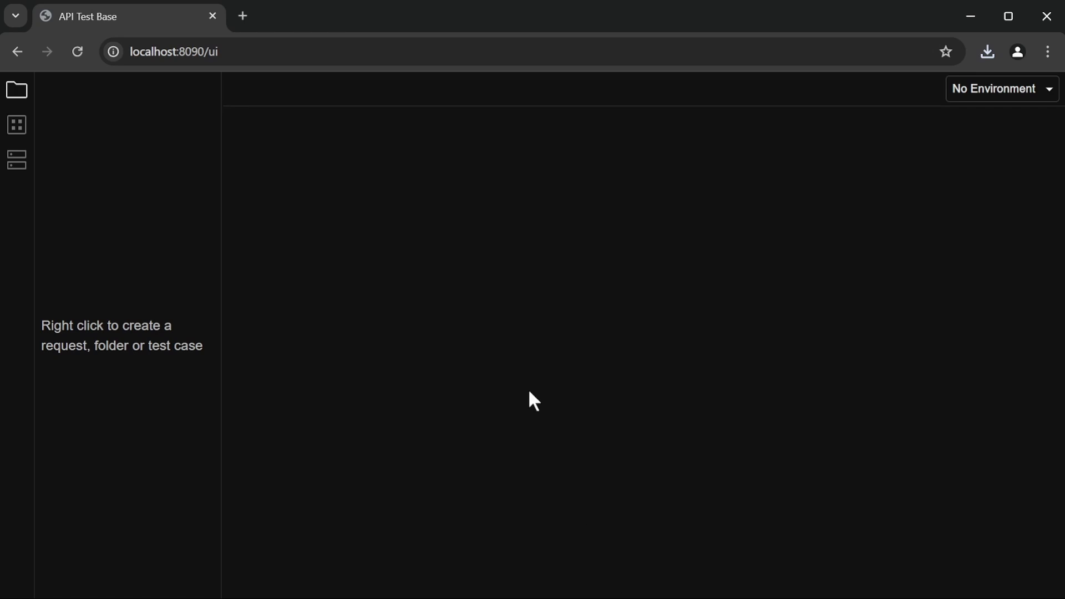
- Load the apitestbase sample-jms-services GitHub repository in a new tab and download docker-compose.yaml from its README
{"action": "left_click", "coordinate": [250, 16]}
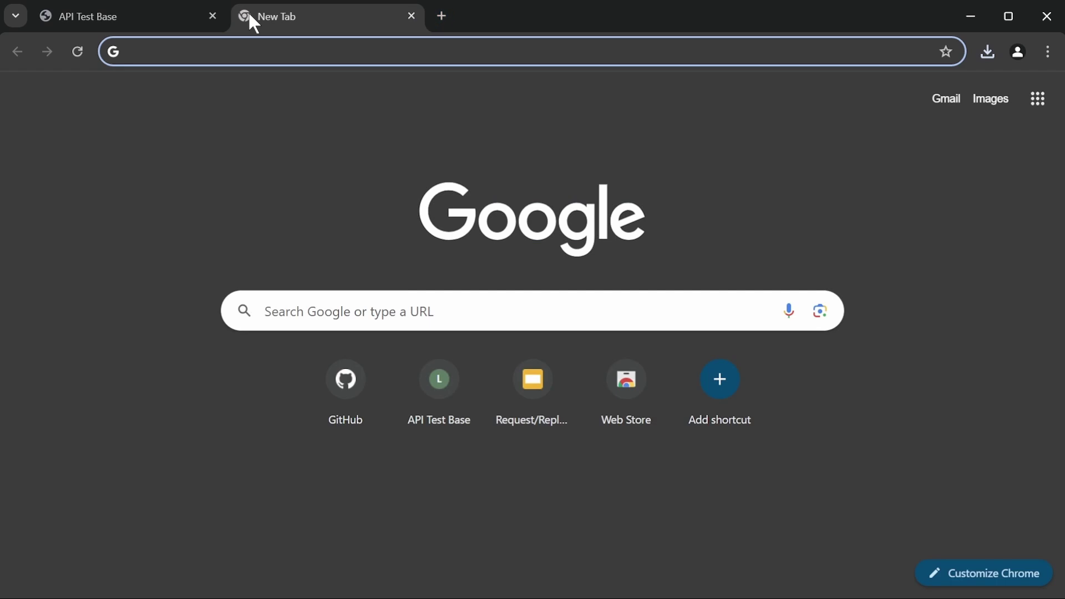
{"action": "type", "text": "https://github.com/apitestbase/sample-jms-services"}
{"action": "key", "text": "Return"}
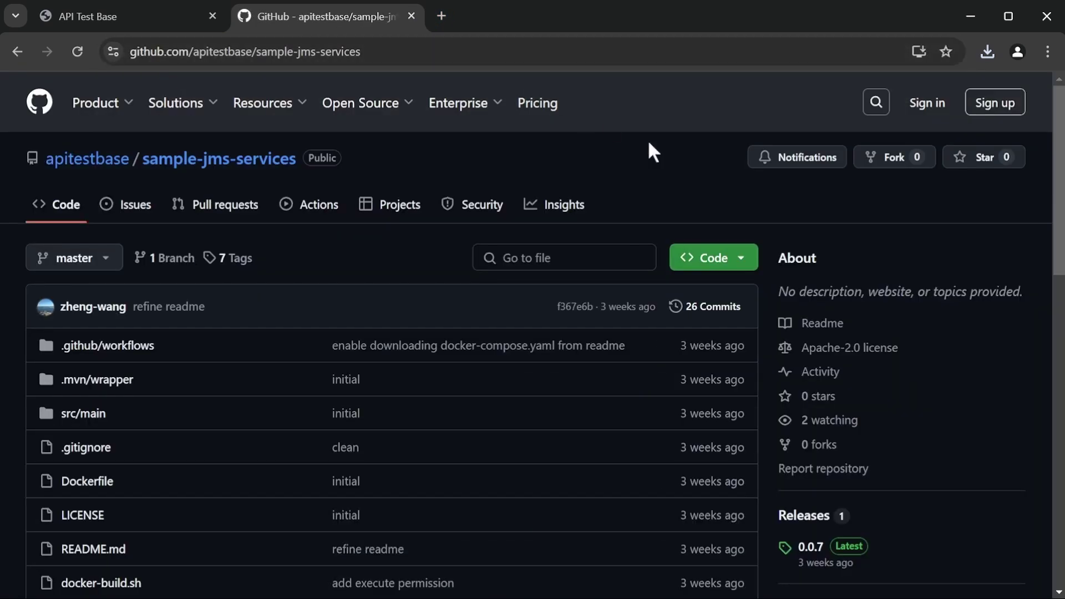
{"action": "scroll", "coordinate": [911, 336], "scroll_direction": "down", "scroll_amount": 3}
{"action": "scroll", "coordinate": [911, 336], "scroll_direction": "down", "scroll_amount": 5}
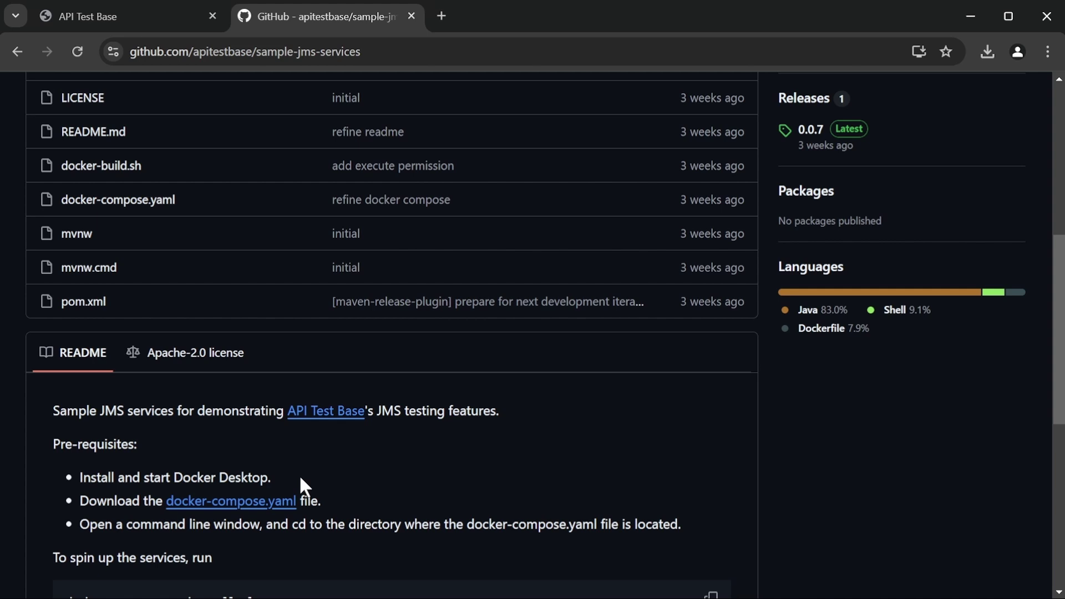
{"action": "left_click", "coordinate": [287, 515]}
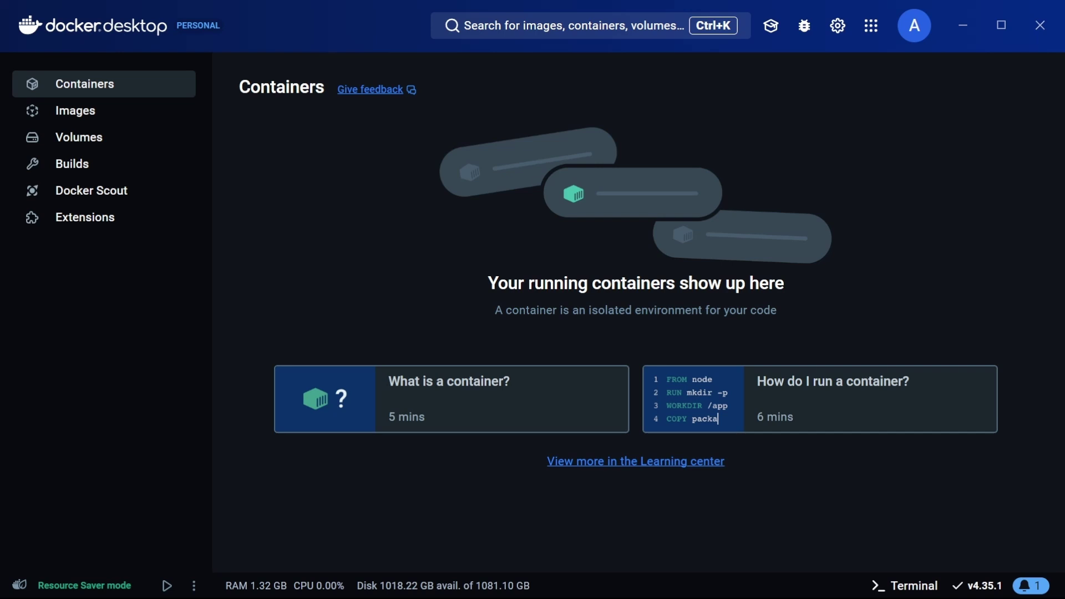
- Switch Docker Desktop's PowerShell terminal to Downloads and copy the README's docker-compose up command
{"action": "left_click", "coordinate": [920, 592]}
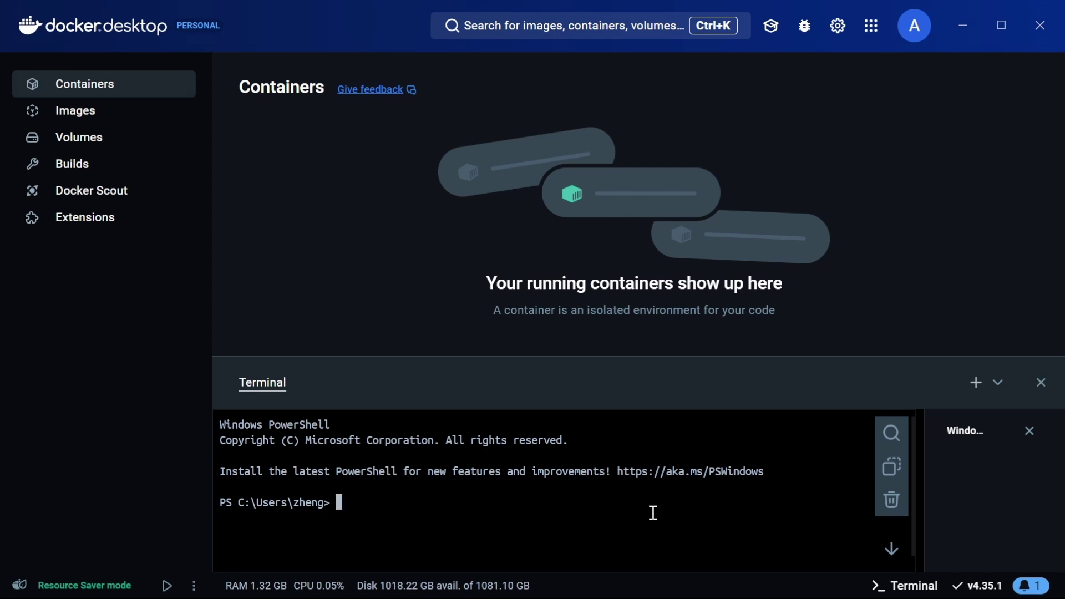
{"action": "type", "text": "cd D:\\Users\\zheng\\Downloads"}
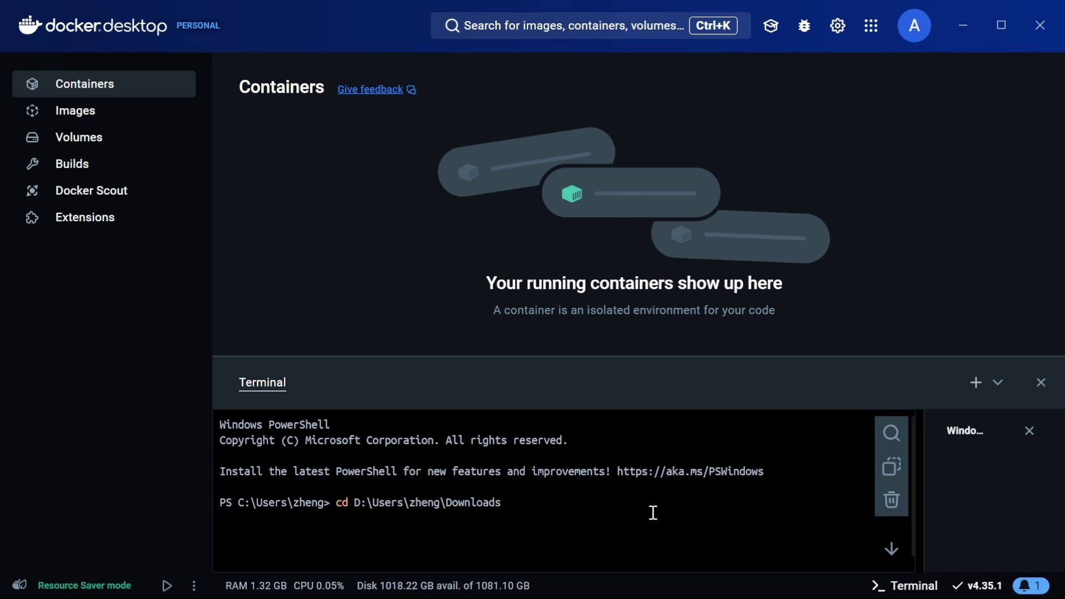
{"action": "key", "text": "Return"}
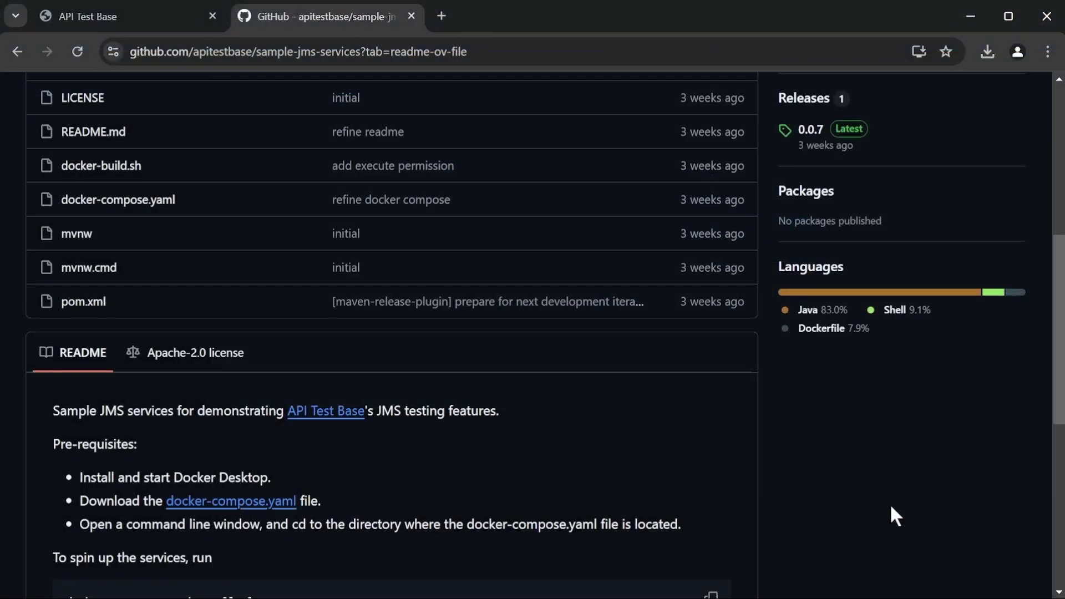
{"action": "scroll", "coordinate": [891, 507], "scroll_direction": "down", "scroll_amount": 3}
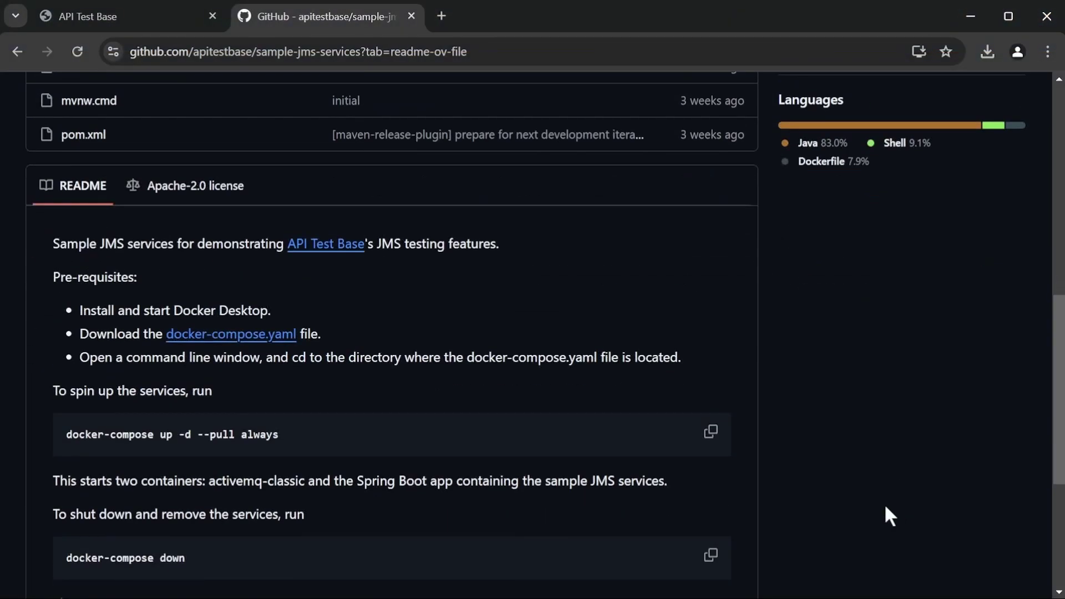
{"action": "left_click", "coordinate": [711, 432]}
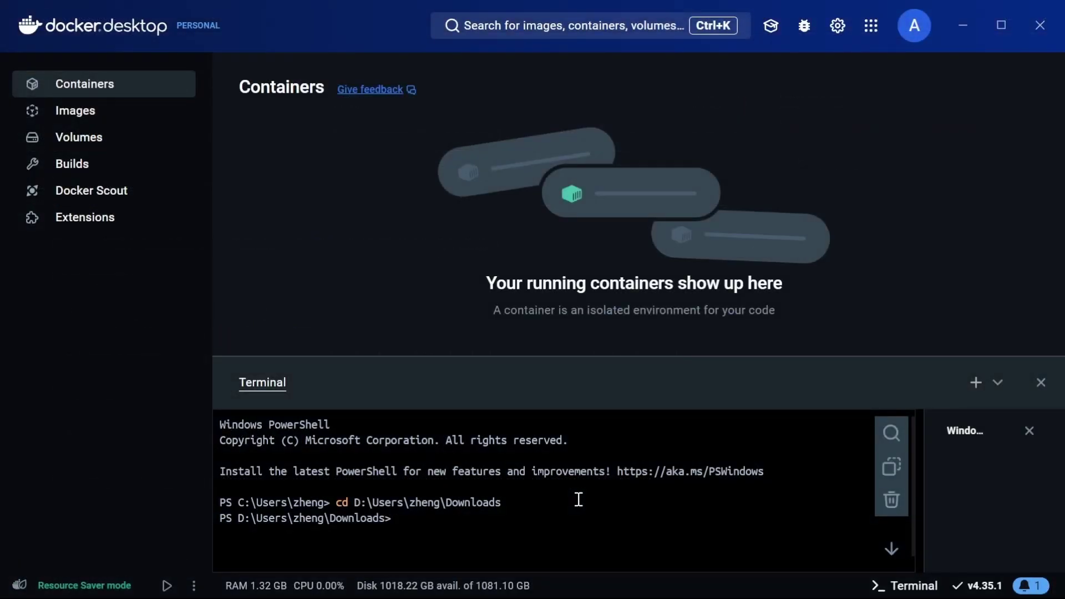
- Run 'docker-compose up -d --pull always' to start activemq-classic and app, then close the terminal
{"action": "key", "text": "ctrl+v"}
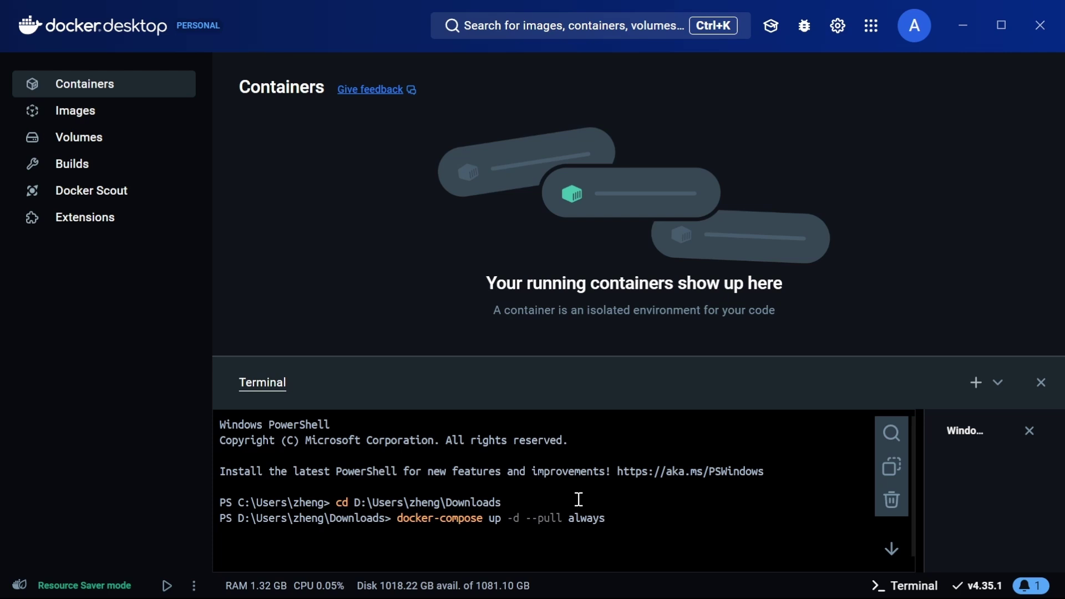
{"action": "key", "text": "Return"}
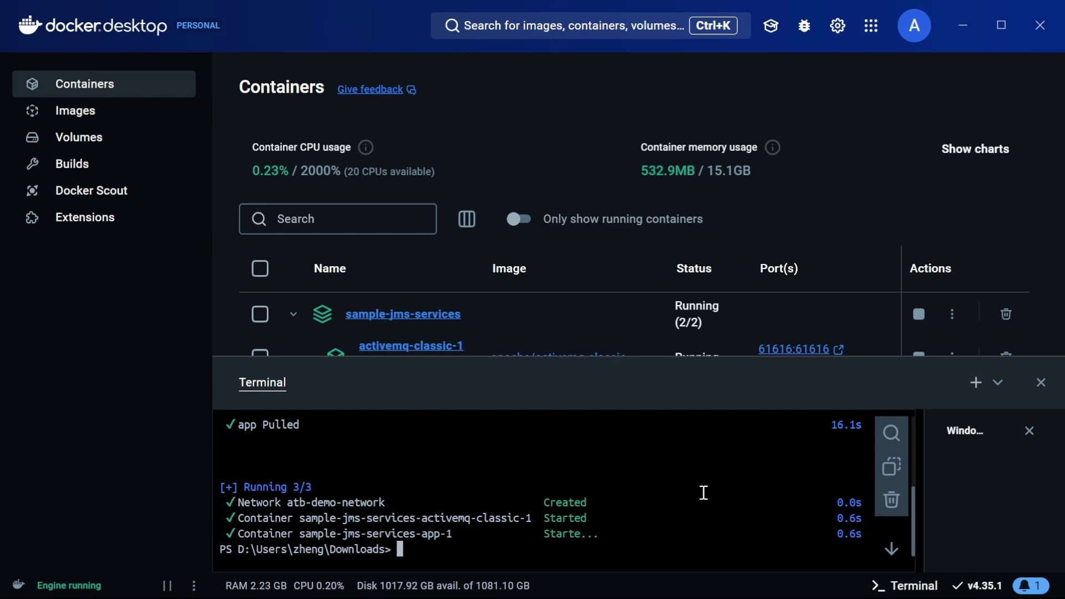
{"action": "left_click", "coordinate": [1041, 382]}
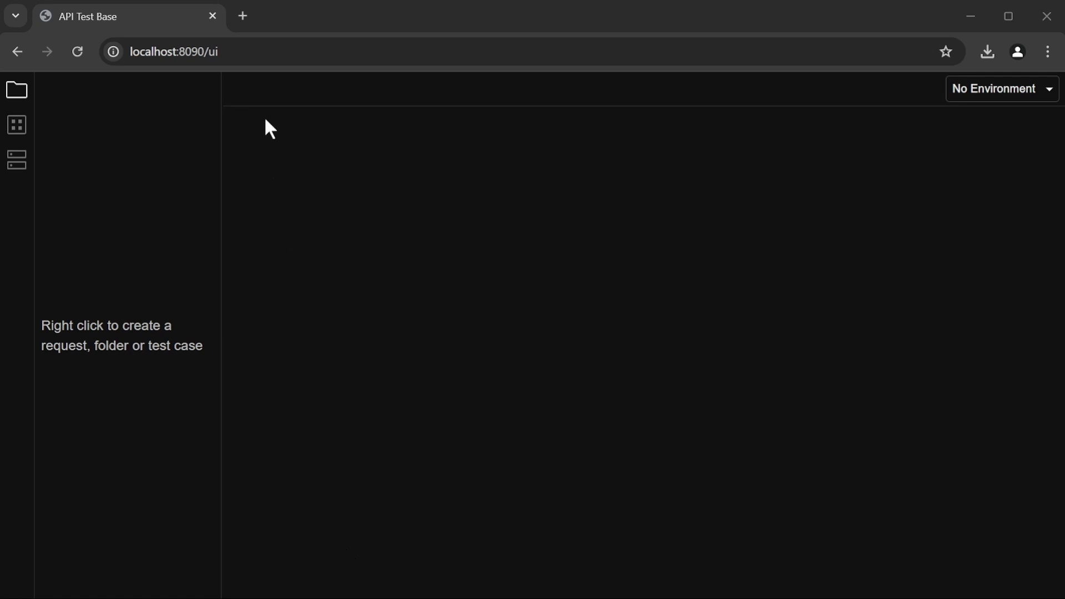
{"action": "left_click", "coordinate": [243, 16]}
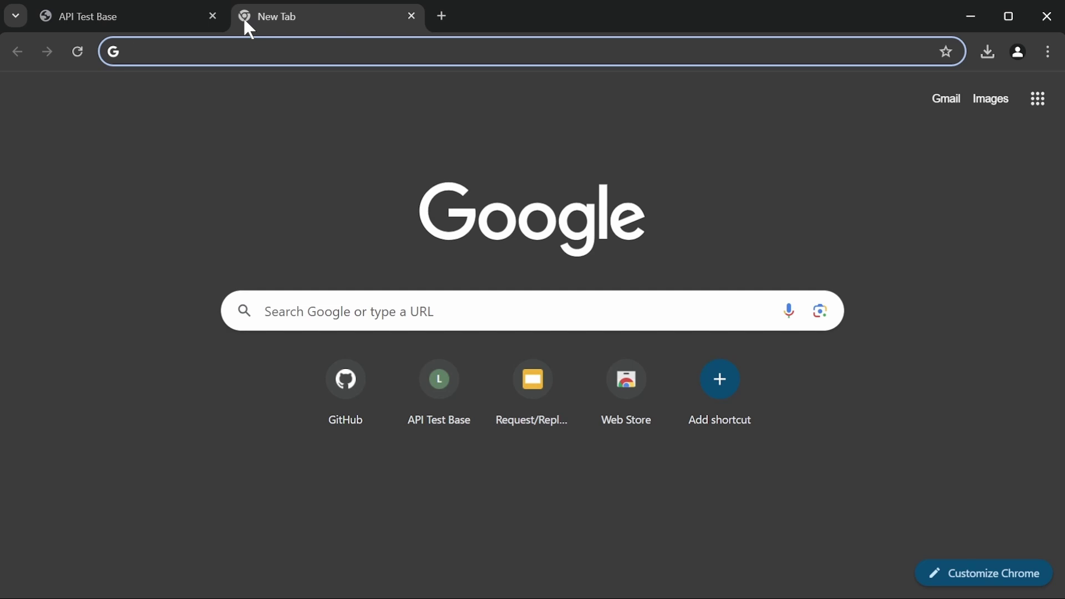
{"action": "key", "text": "ctrl+v"}
{"action": "key", "text": "Return"}
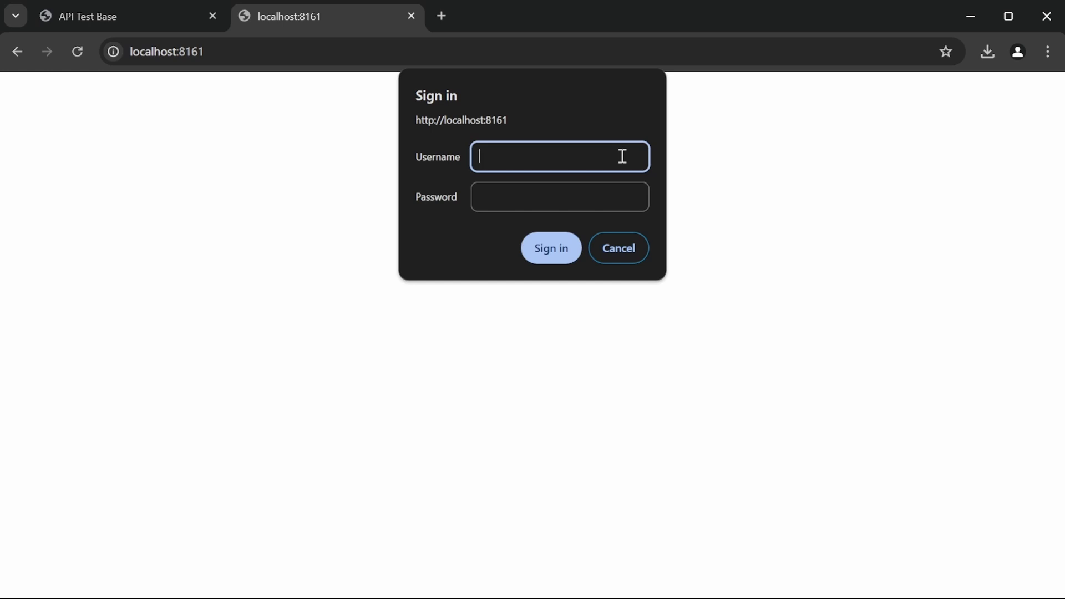
{"action": "type", "text": "admin"}
{"action": "key", "text": "Tab"}
{"action": "type", "text": "admin"}
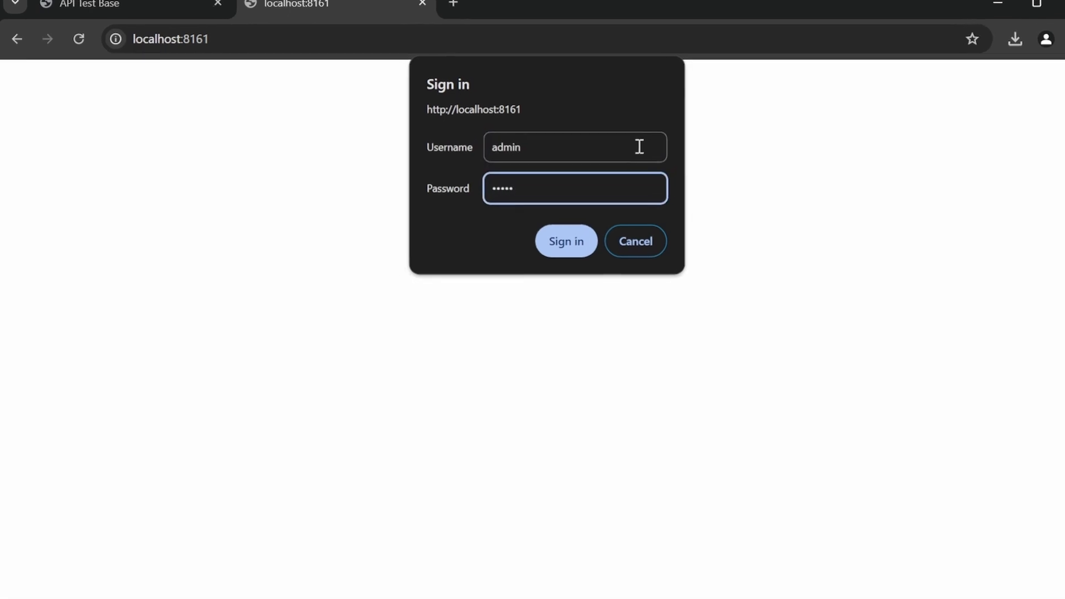
{"action": "key", "text": "Return"}
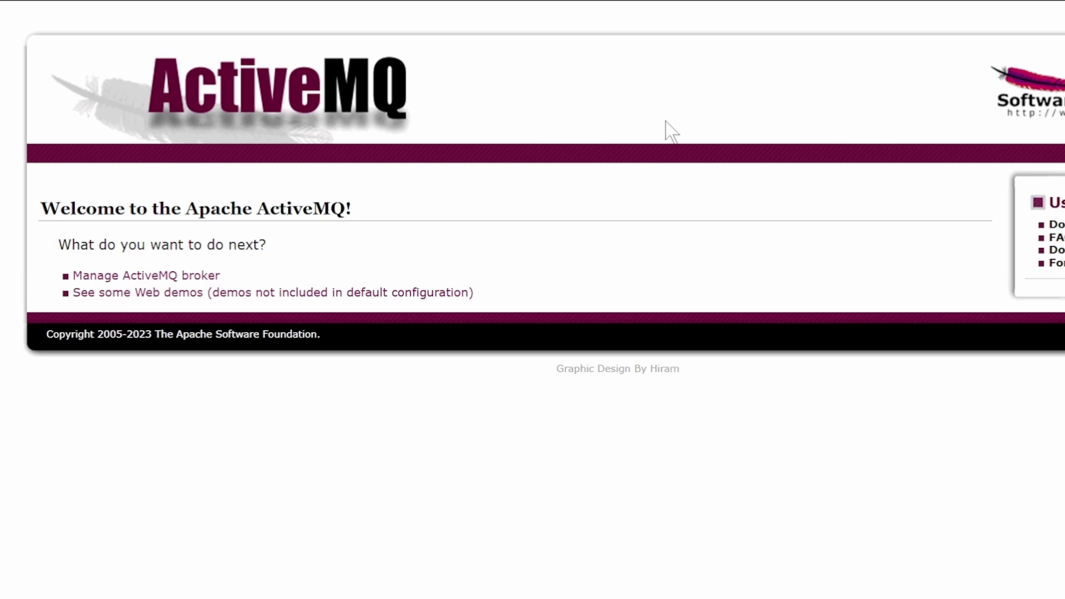
- Enter Manage ActiveMQ broker and view the broker's Queues list
{"action": "left_click", "coordinate": [208, 276]}
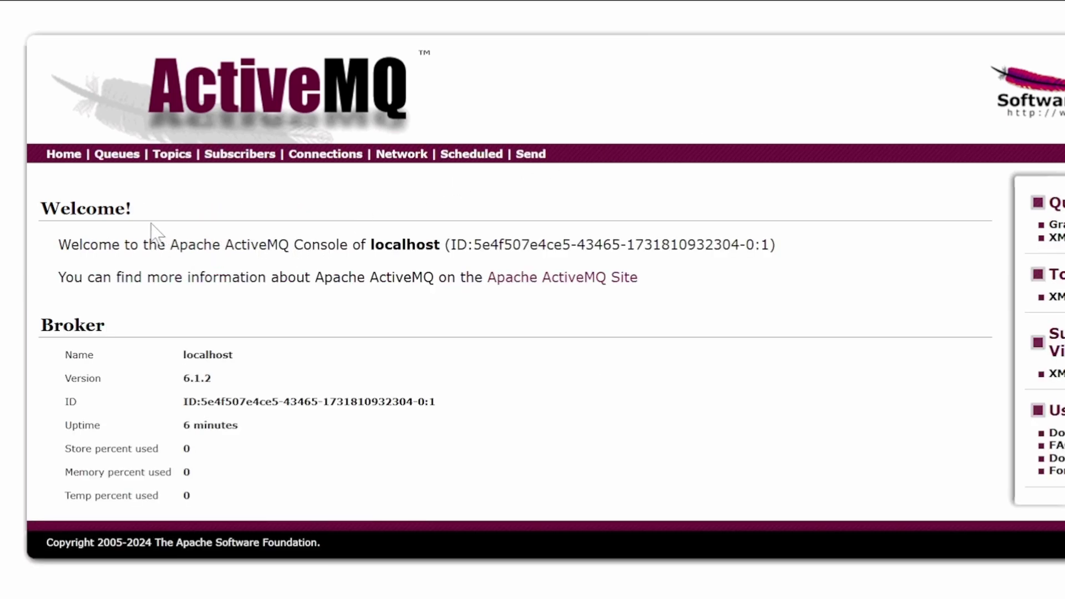
{"action": "left_click", "coordinate": [120, 155]}
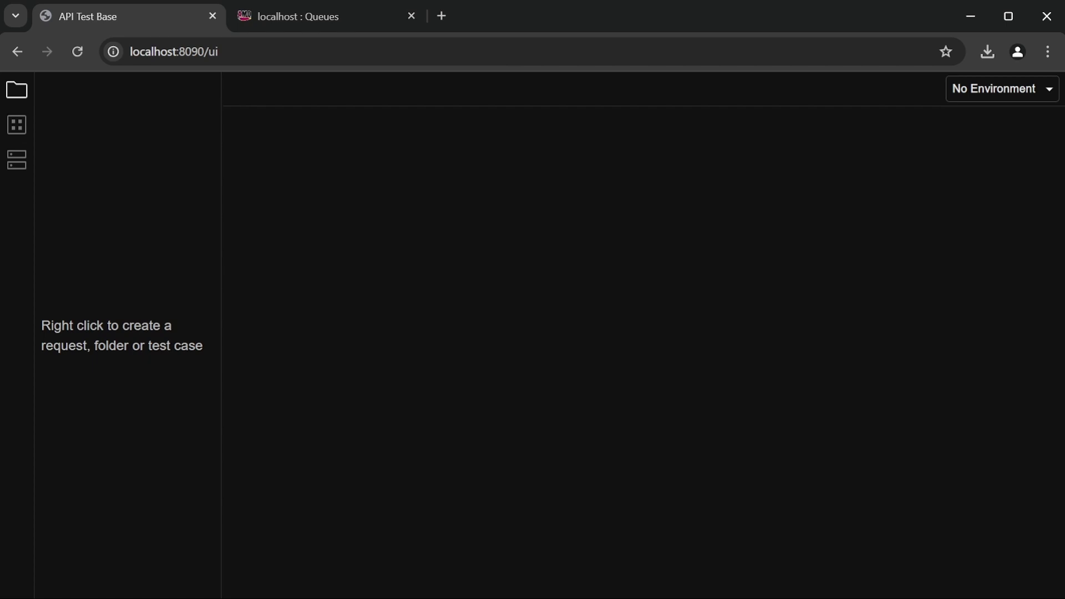
- Add a new JMS request named 'Send and Receive' from the request tree's context menu
{"action": "right_click", "coordinate": [141, 178]}
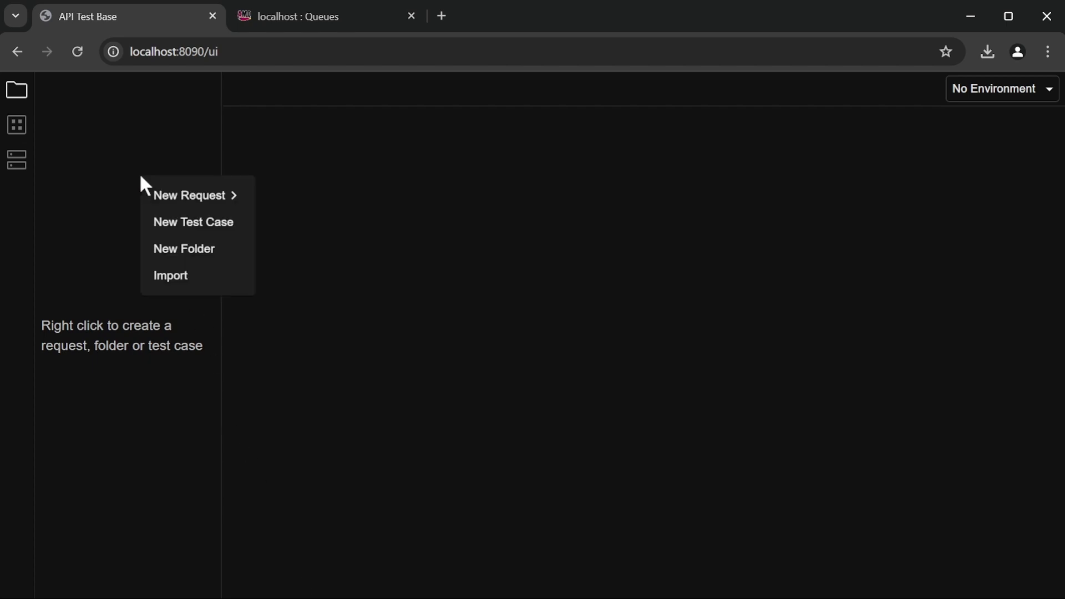
{"action": "mouse_move", "coordinate": [192, 200]}
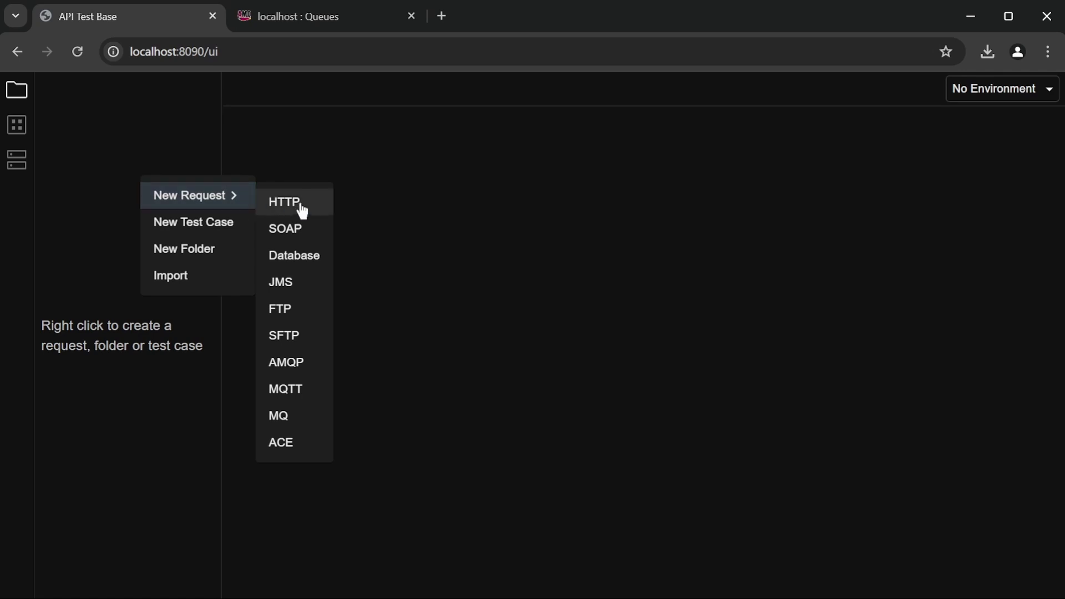
{"action": "left_click", "coordinate": [327, 282]}
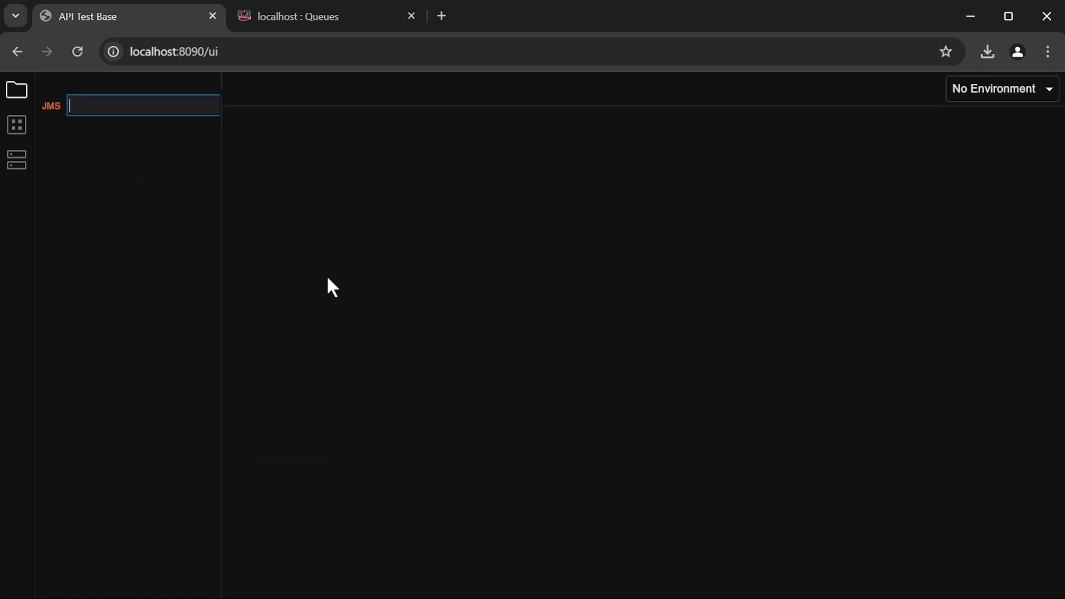
{"action": "type", "text": "Send and Receive"}
{"action": "key", "text": "Return"}
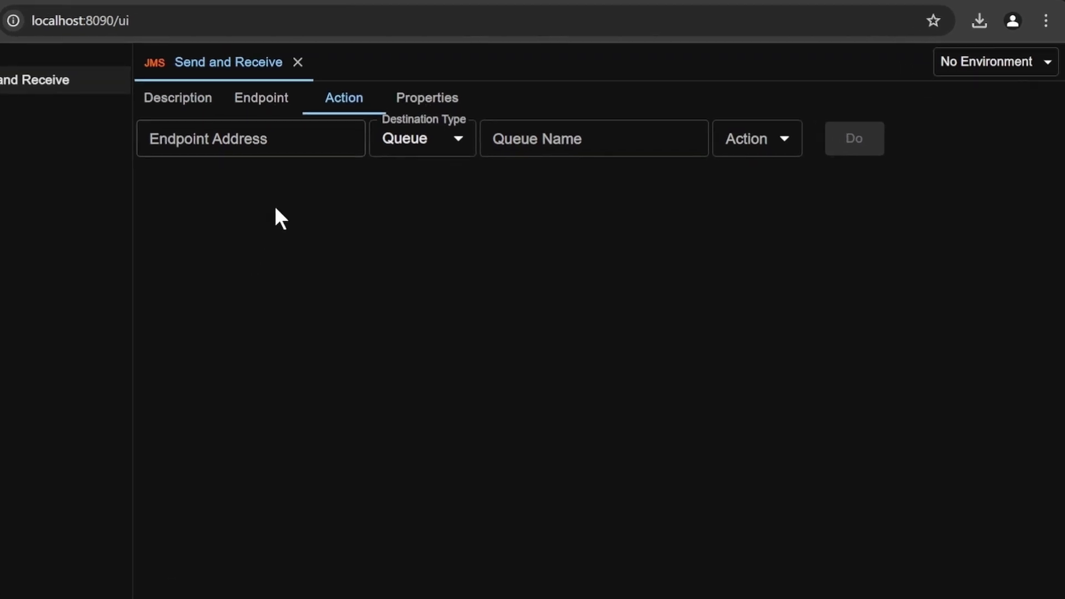
- Set the endpoint's JMS provider to ActiveMQ with host localhost and port 61616
{"action": "left_click", "coordinate": [174, 80]}
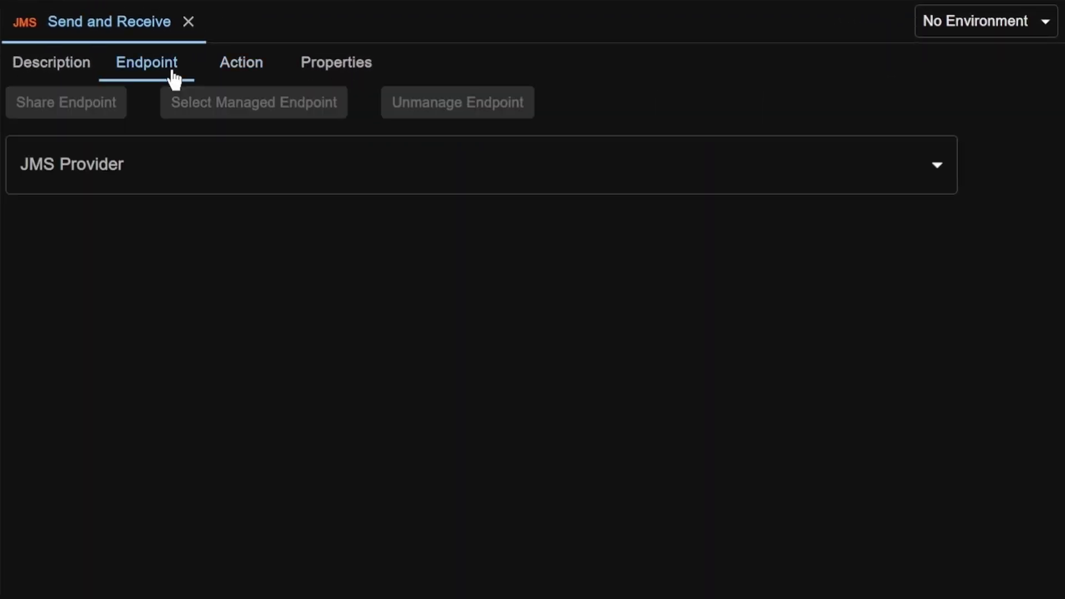
{"action": "left_click", "coordinate": [291, 169]}
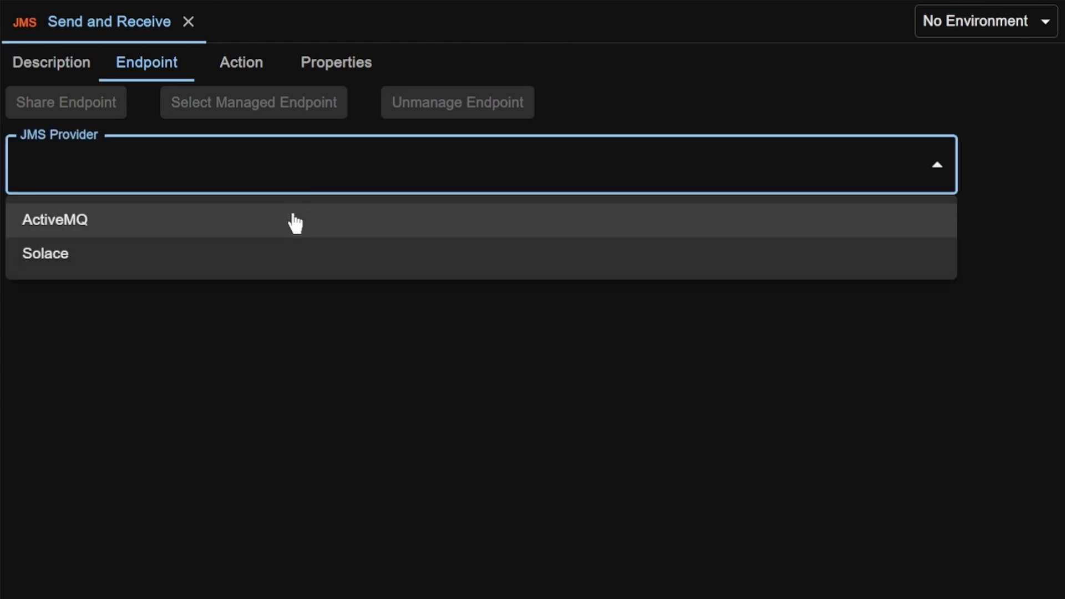
{"action": "left_click", "coordinate": [295, 221]}
{"action": "left_click", "coordinate": [292, 242]}
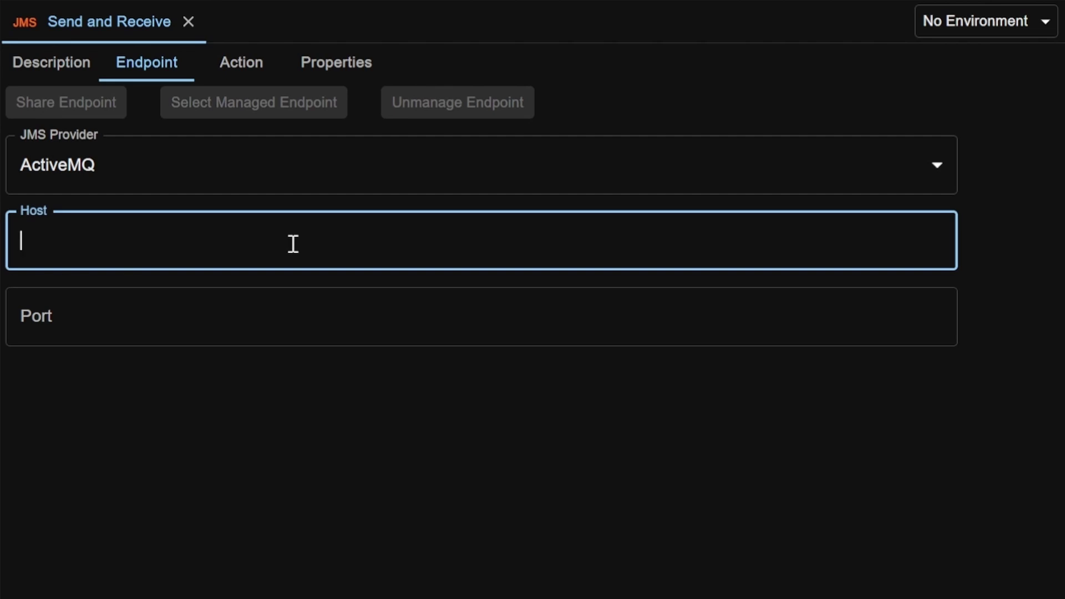
{"action": "type", "text": "localhost"}
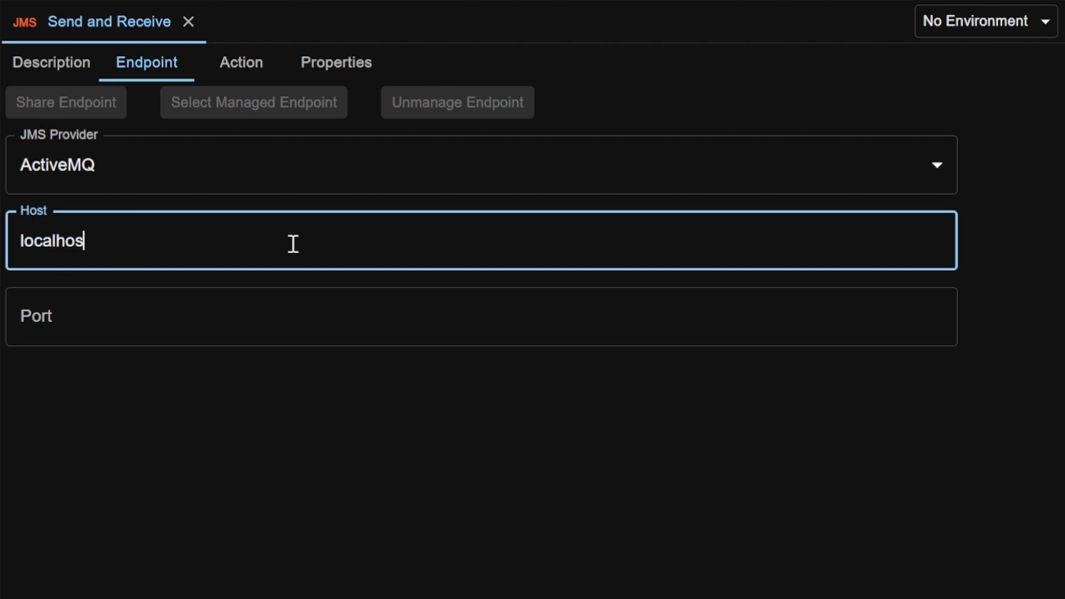
{"action": "key", "text": "Tab"}
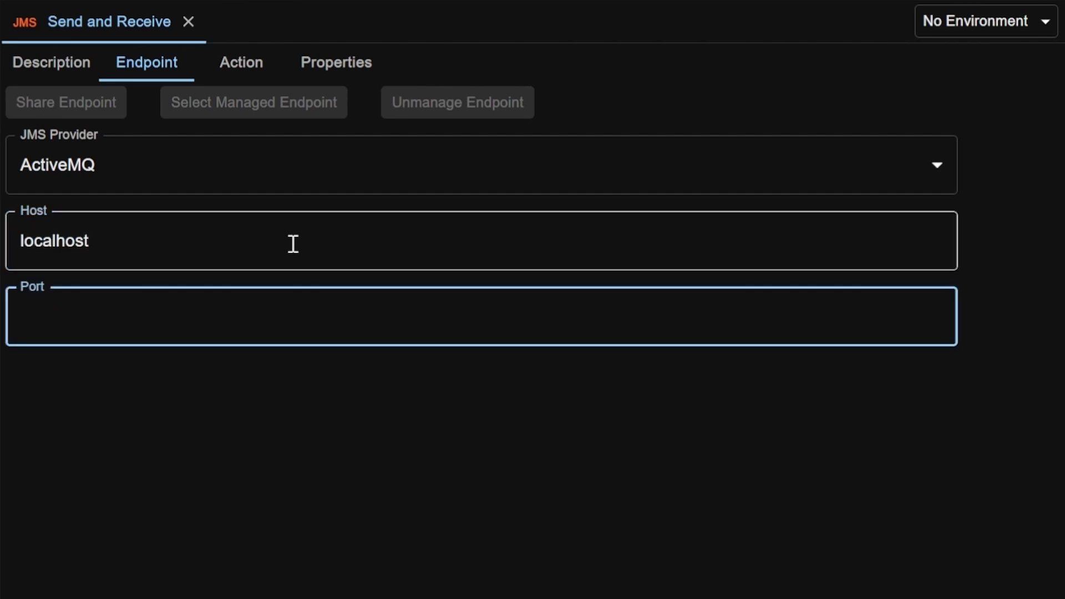
{"action": "type", "text": "61616"}
{"action": "left_click", "coordinate": [253, 74]}
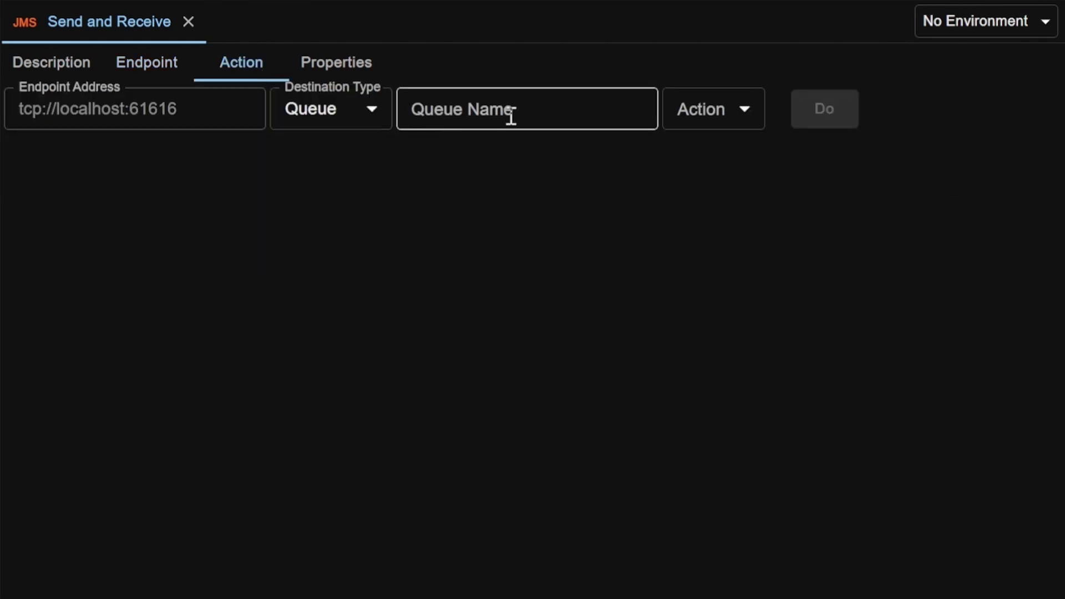
- Set the queue name to echo.in and the action to Send
{"action": "left_click", "coordinate": [547, 112]}
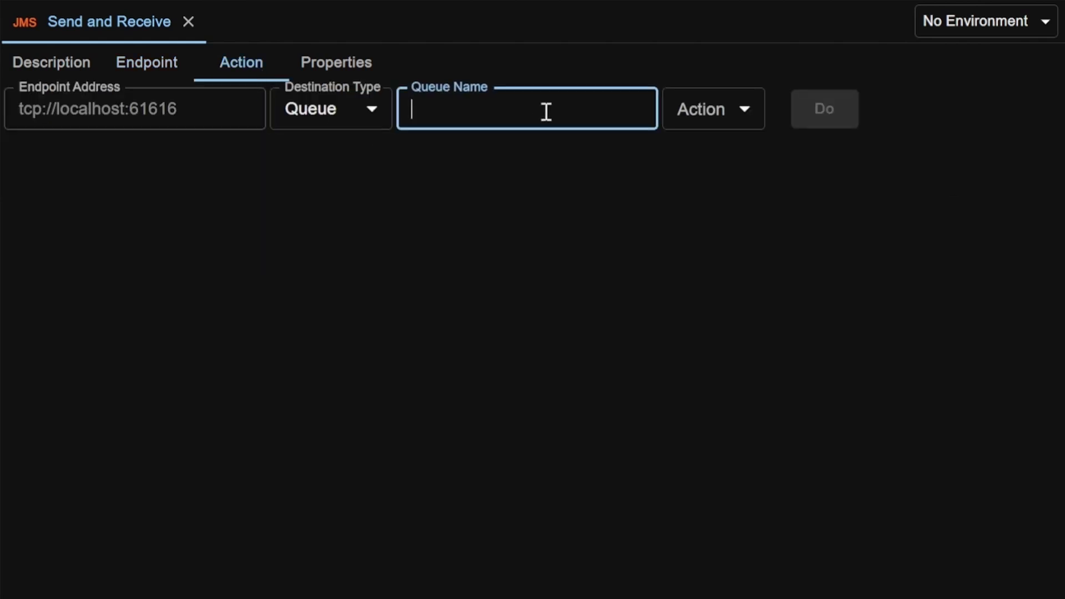
{"action": "type", "text": "echo.in"}
{"action": "left_click", "coordinate": [749, 120]}
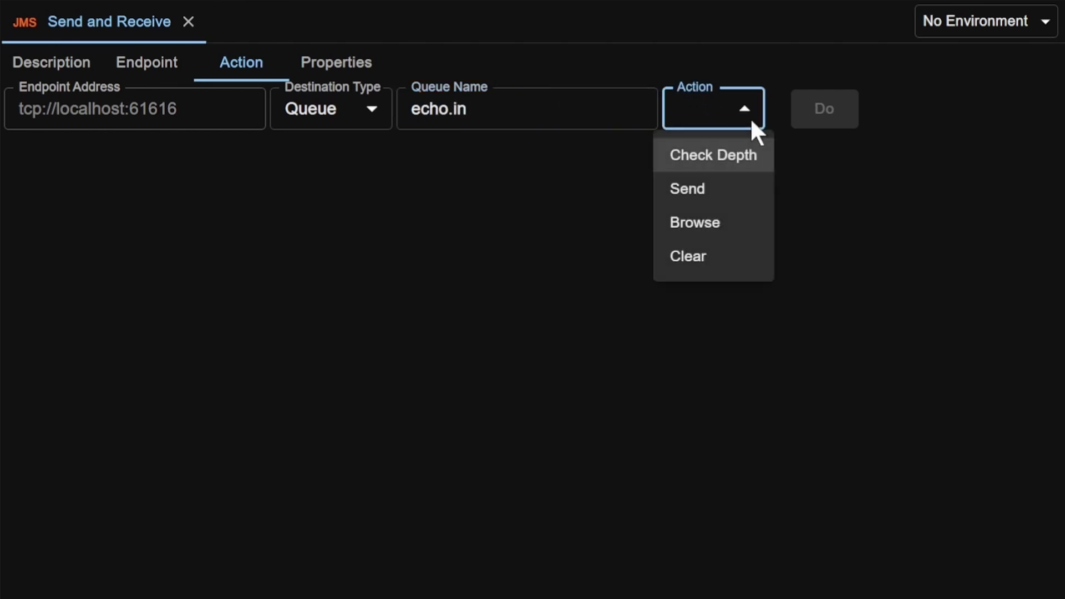
{"action": "left_click", "coordinate": [751, 201]}
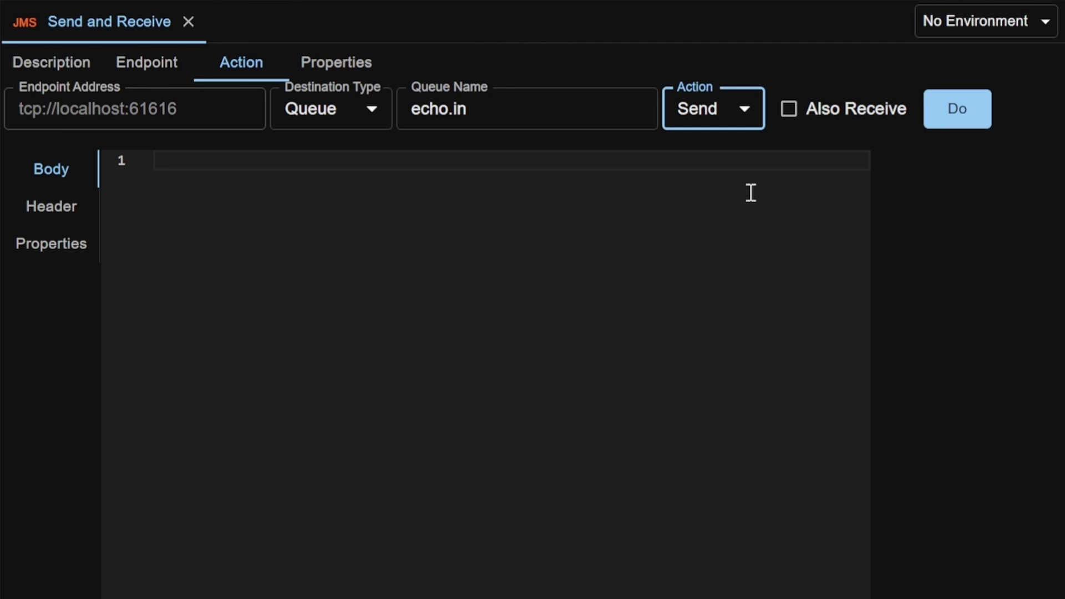
- Paste the JSON article (id 1, article1, content1) into the body and send it
{"action": "left_click", "coordinate": [481, 260]}
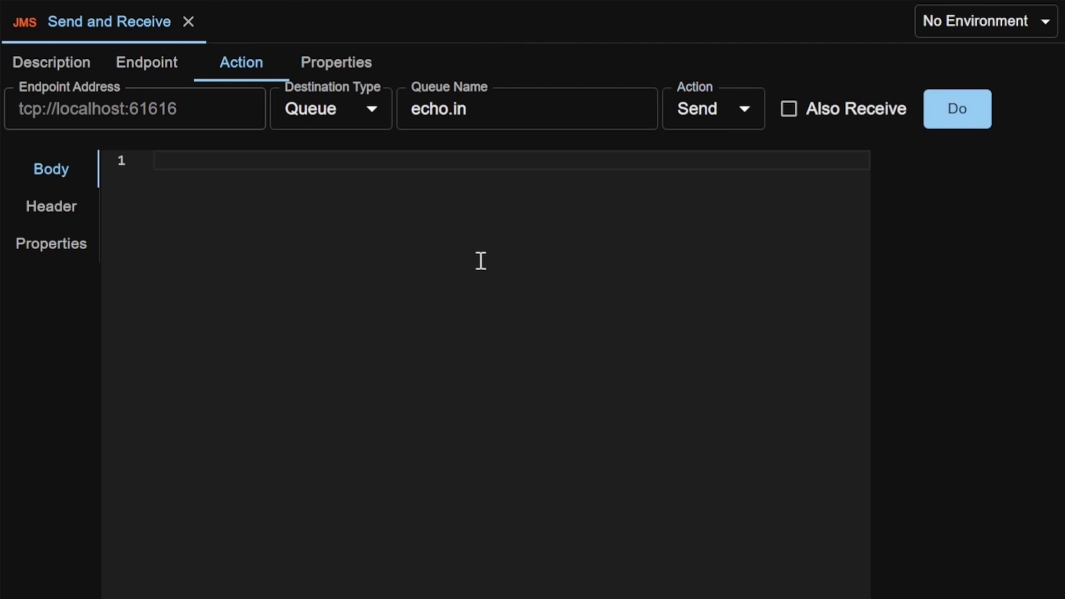
{"action": "type", "text": "{     \"id\": 1,     \"title\": \"article1\",     \"content\": \"content1\" }"}
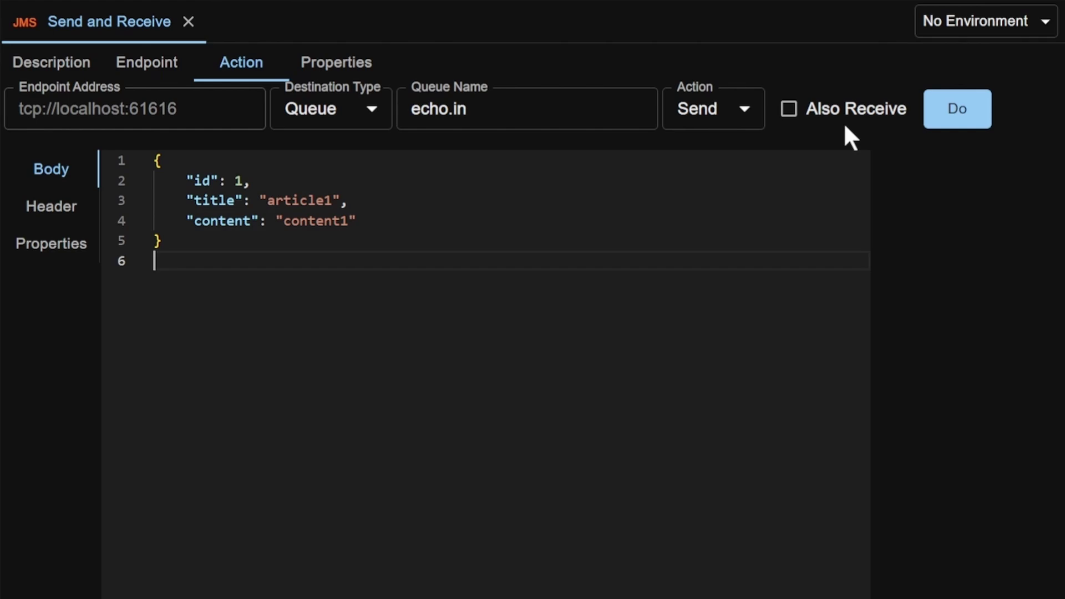
{"action": "left_click", "coordinate": [977, 114]}
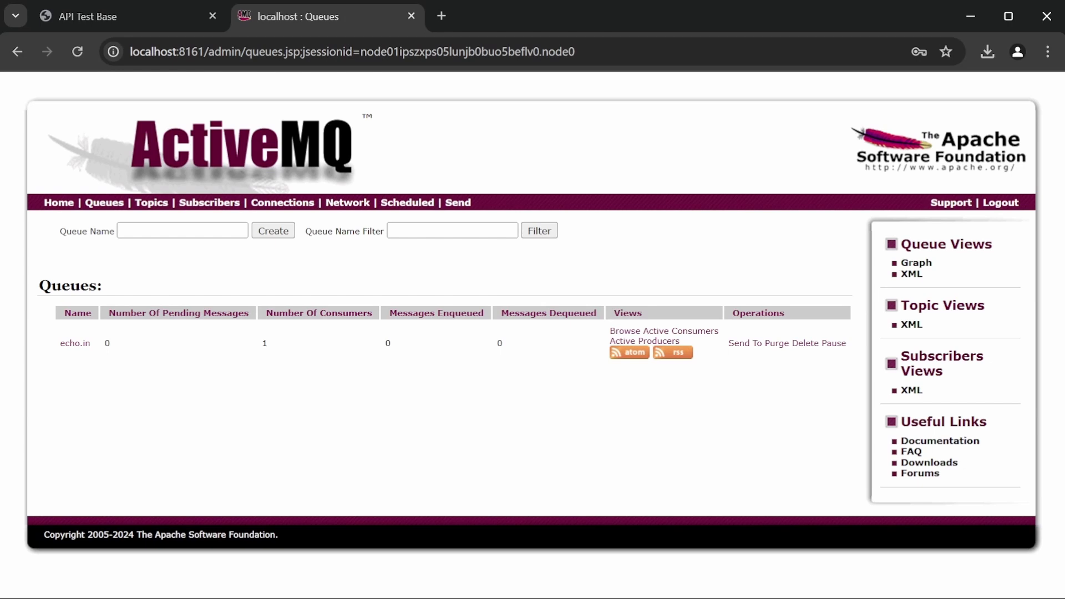
- Refresh the queue list, browse echo.out, and view the reply message's body
{"action": "left_click", "coordinate": [78, 52]}
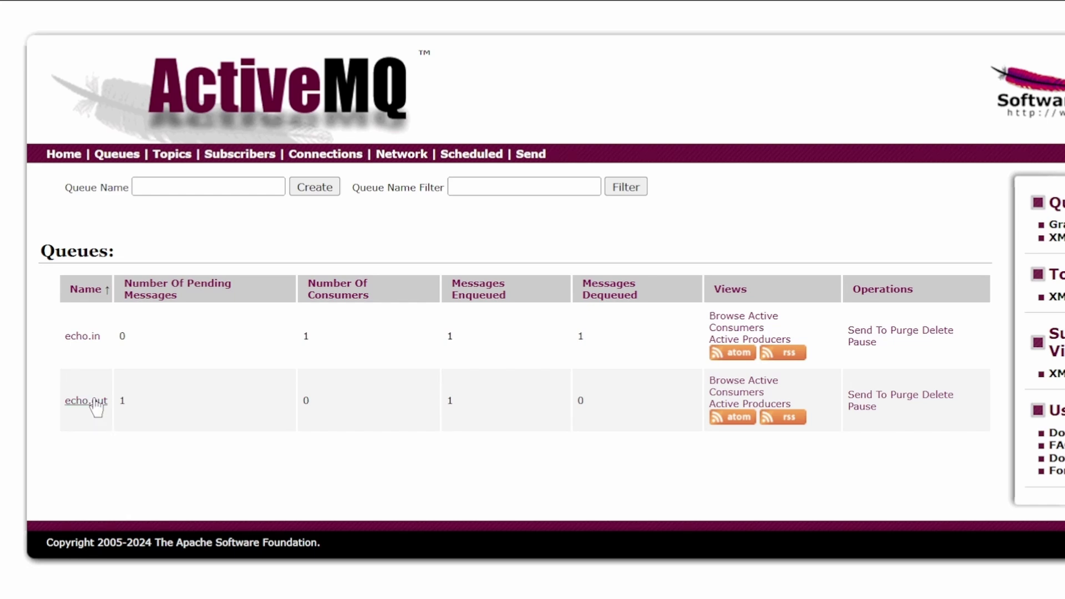
{"action": "left_click", "coordinate": [94, 399]}
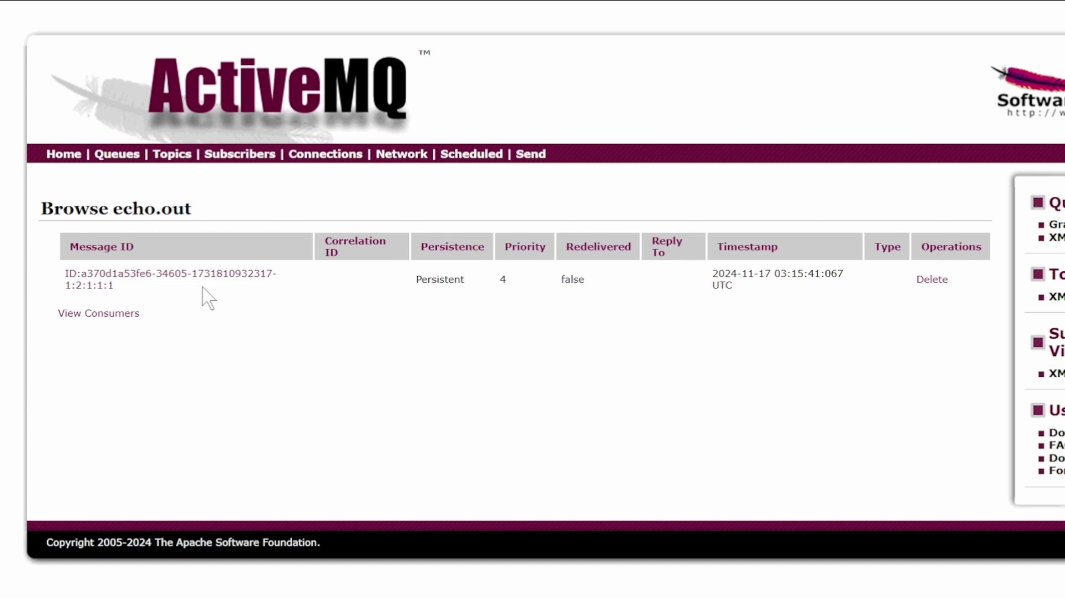
{"action": "left_click", "coordinate": [250, 281]}
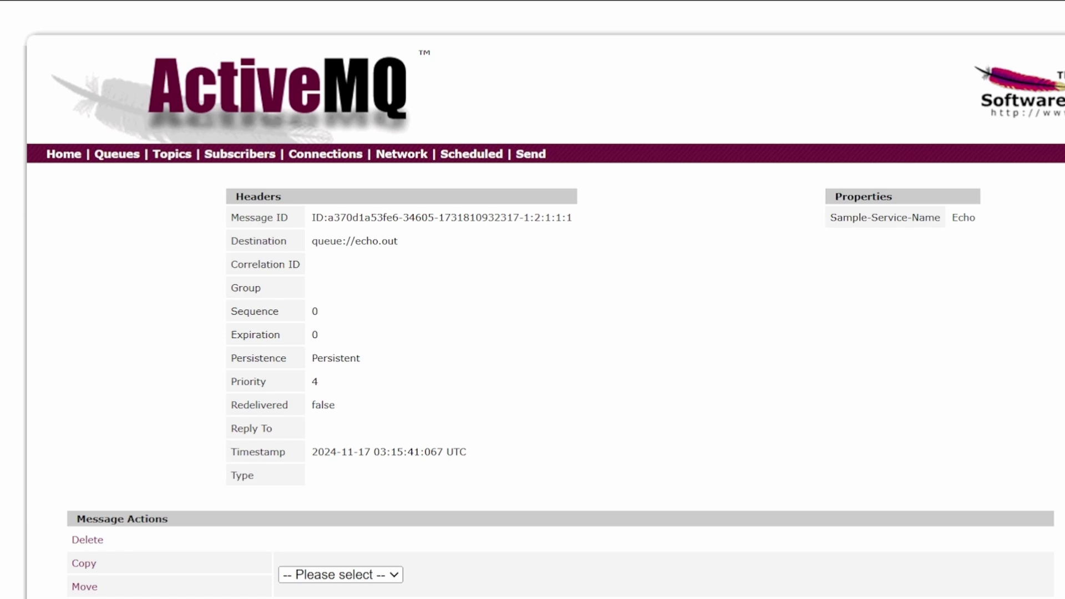
{"action": "scroll", "coordinate": [533, 300], "scroll_direction": "down", "scroll_amount": 3}
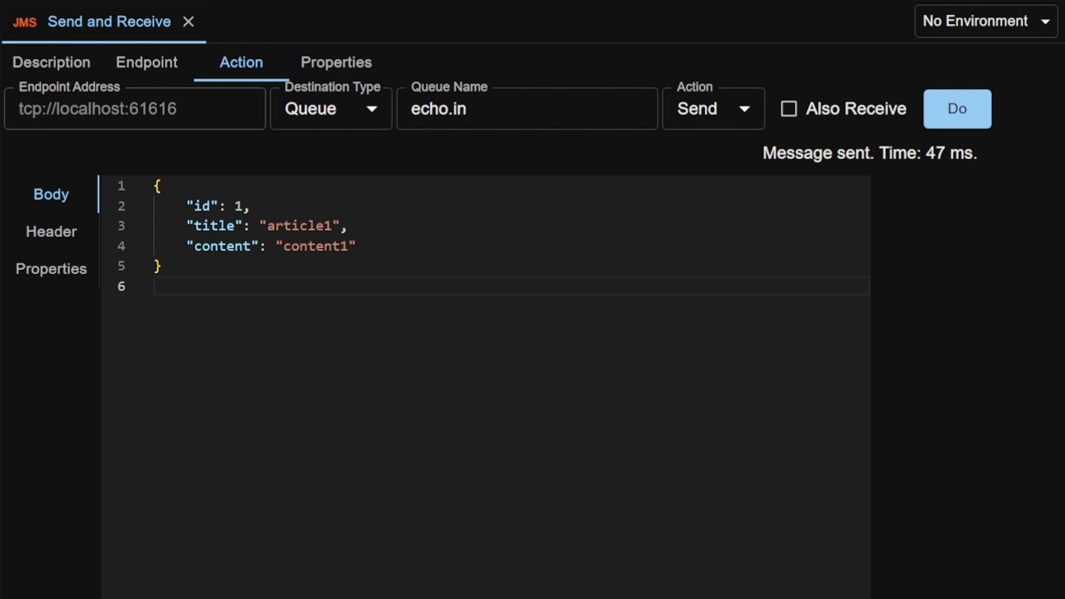
- Enable Also Receive with echo.out as the reply queue name
{"action": "left_click", "coordinate": [790, 109]}
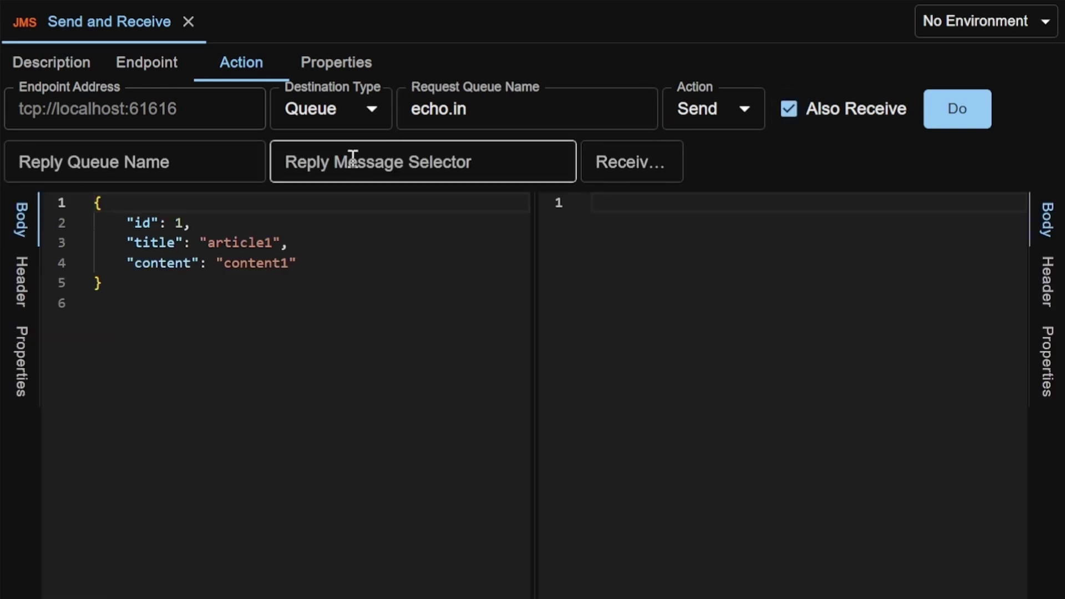
{"action": "left_click", "coordinate": [238, 174]}
{"action": "type", "text": "echo.out"}
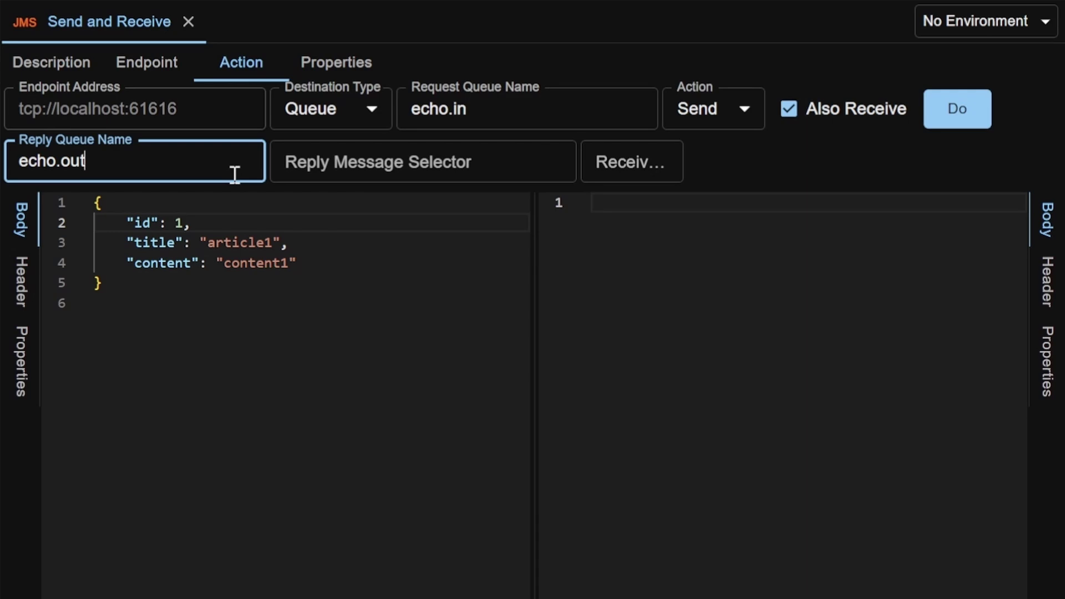
- Edit the JSON body values to id 2, title article2 and content content2
{"action": "left_click", "coordinate": [184, 223]}
{"action": "key", "text": "BackSpace"}
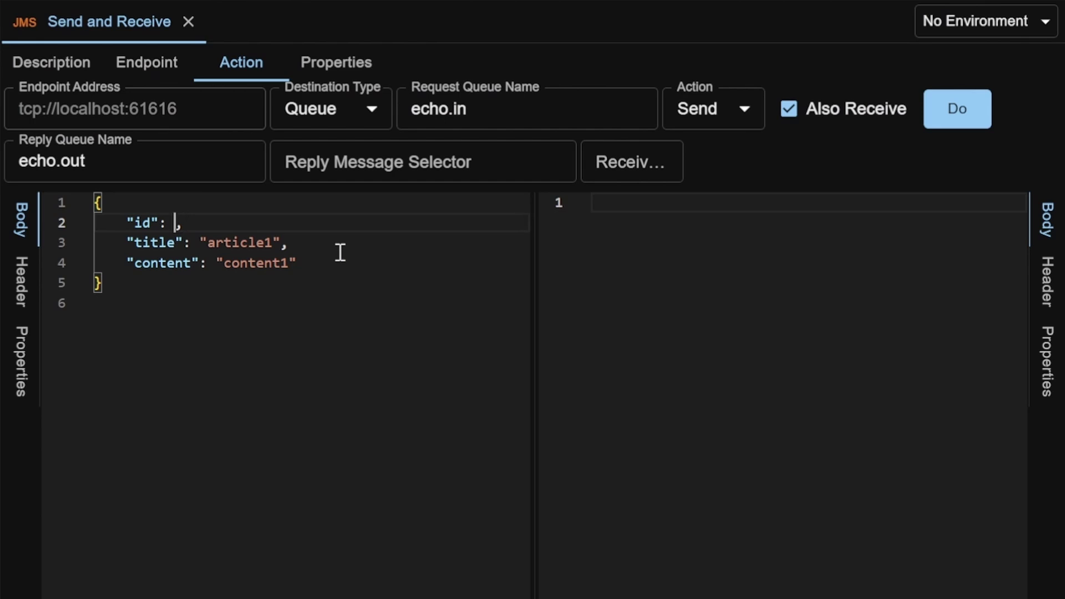
{"action": "type", "text": "2"}
{"action": "key", "text": "Down"}
{"action": "key", "text": "End"}
{"action": "key", "text": "Left"}
{"action": "key", "text": "Left"}
{"action": "key", "text": "ctrl+shift+Left"}
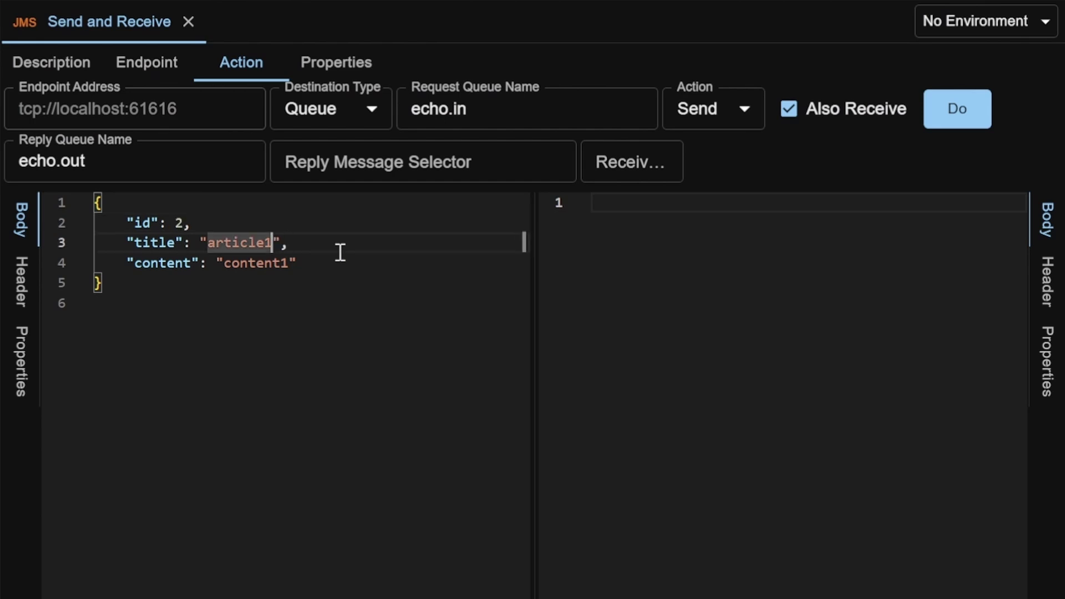
{"action": "type", "text": "article2"}
{"action": "key", "text": "Down"}
{"action": "key", "text": "End"}
{"action": "key", "text": "Left"}
{"action": "key", "text": "ctrl+shift+Left"}
{"action": "type", "text": "content2"}
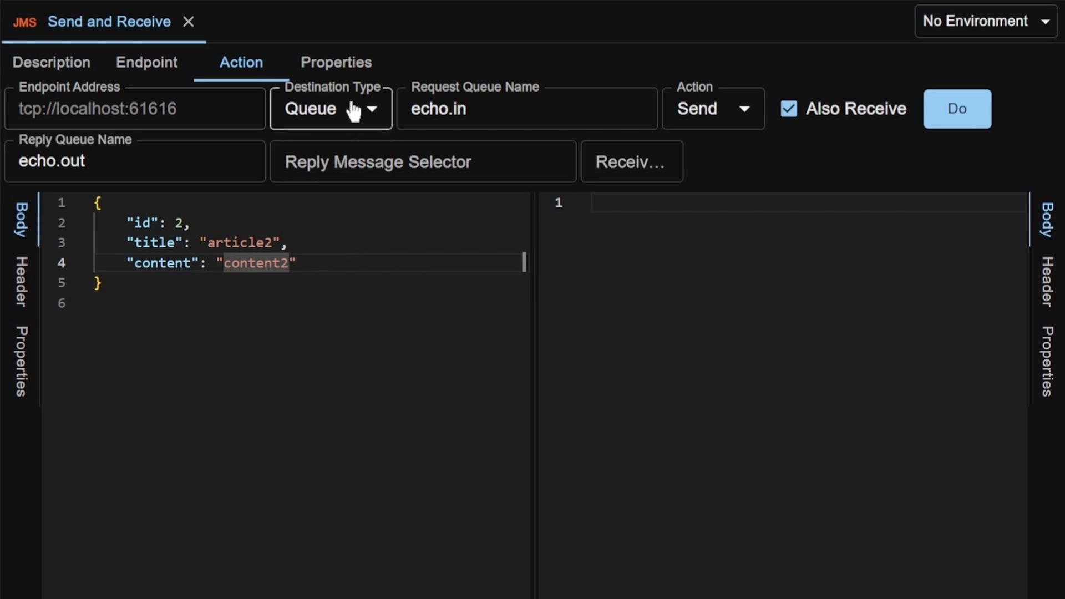
- Add a new request property on the Properties tab and rename P6 to CorrelationId
{"action": "left_click", "coordinate": [348, 64]}
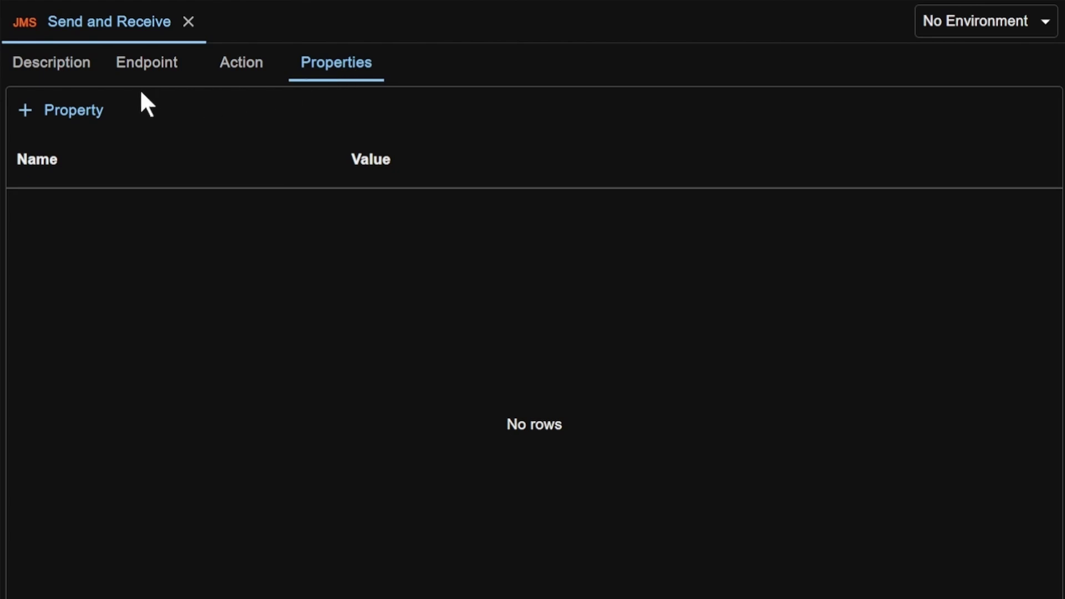
{"action": "left_click", "coordinate": [91, 117]}
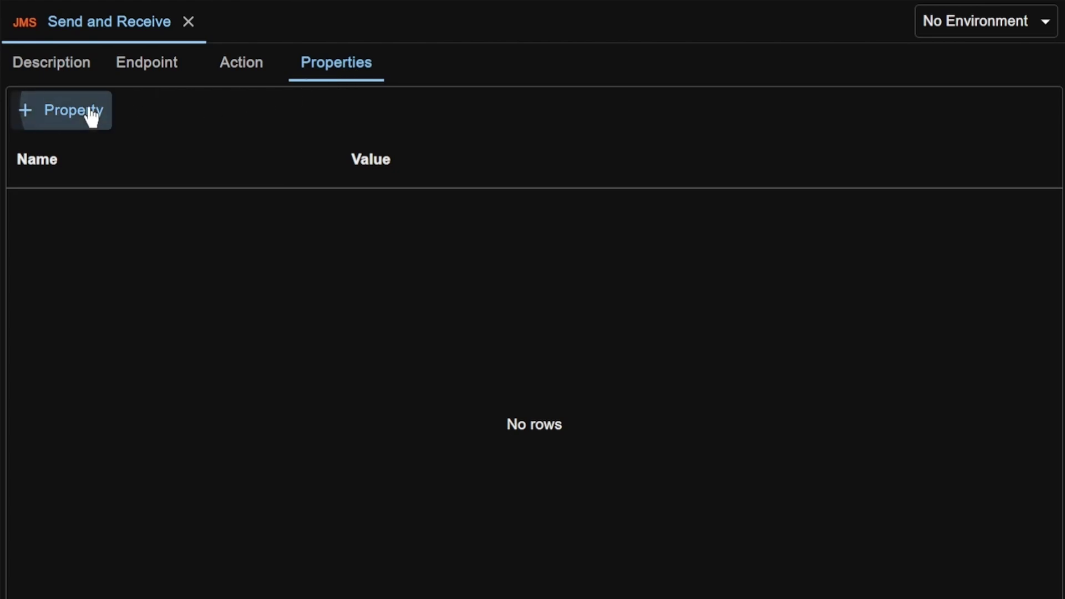
{"action": "left_click", "coordinate": [105, 226]}
{"action": "double_click", "coordinate": [104, 226]}
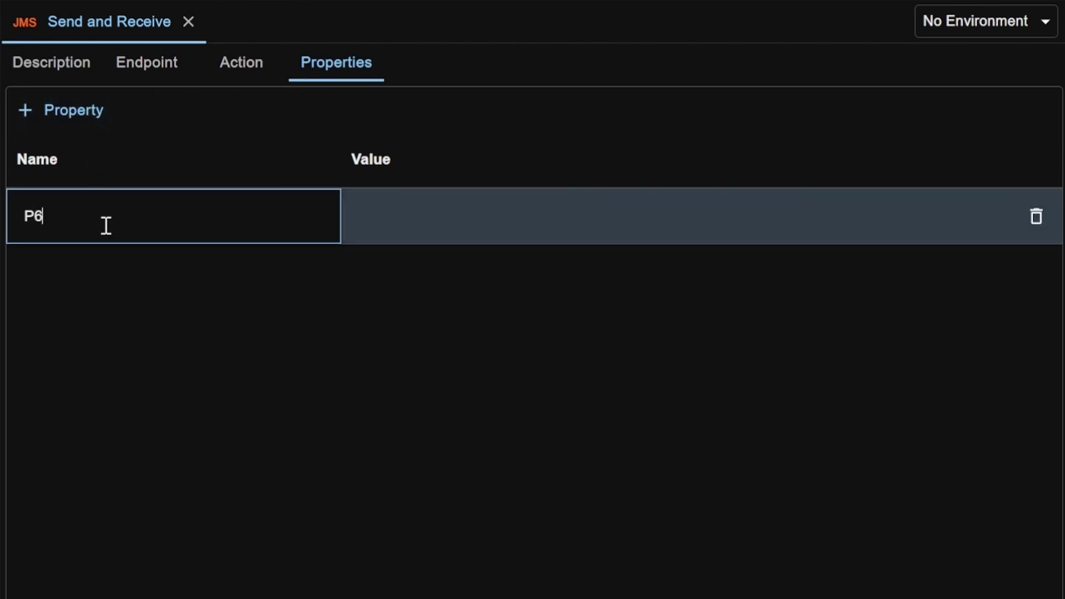
{"action": "double_click", "coordinate": [106, 226]}
{"action": "type", "text": "CorrelationId"}
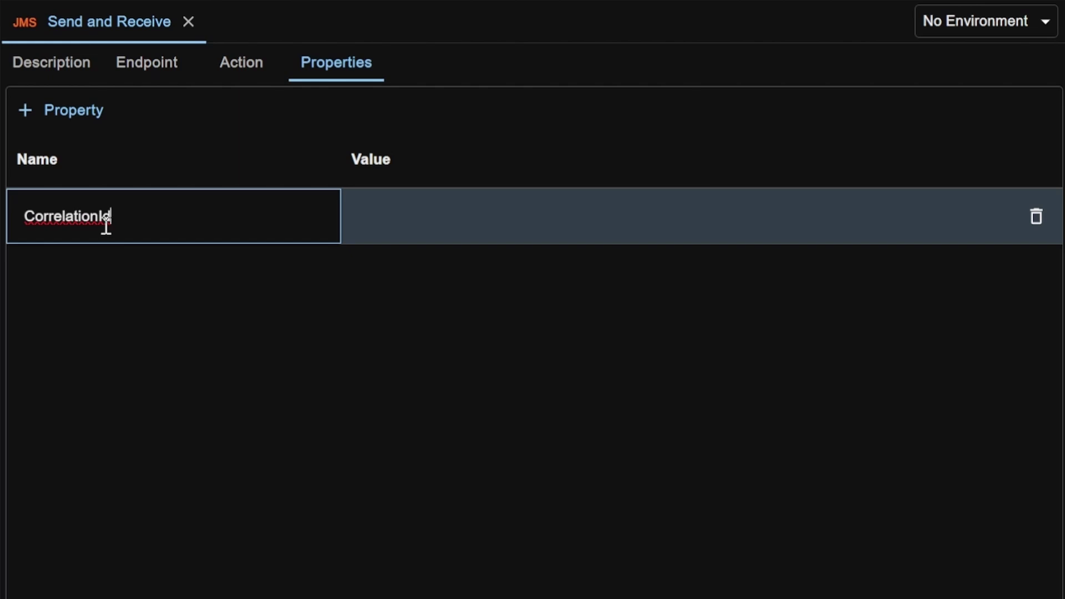
{"action": "key", "text": "Return"}
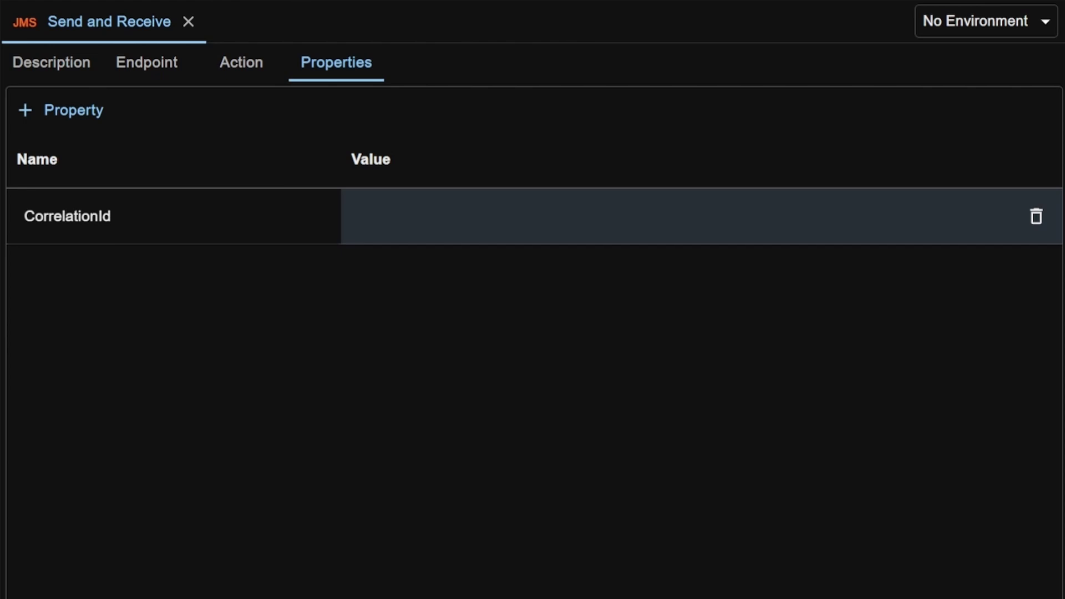
- Set the CorrelationId property value to ${=UUID.randomUUID()}
{"action": "left_click", "coordinate": [528, 216]}
{"action": "type", "text": "${=UUID.randomUUID()}"}
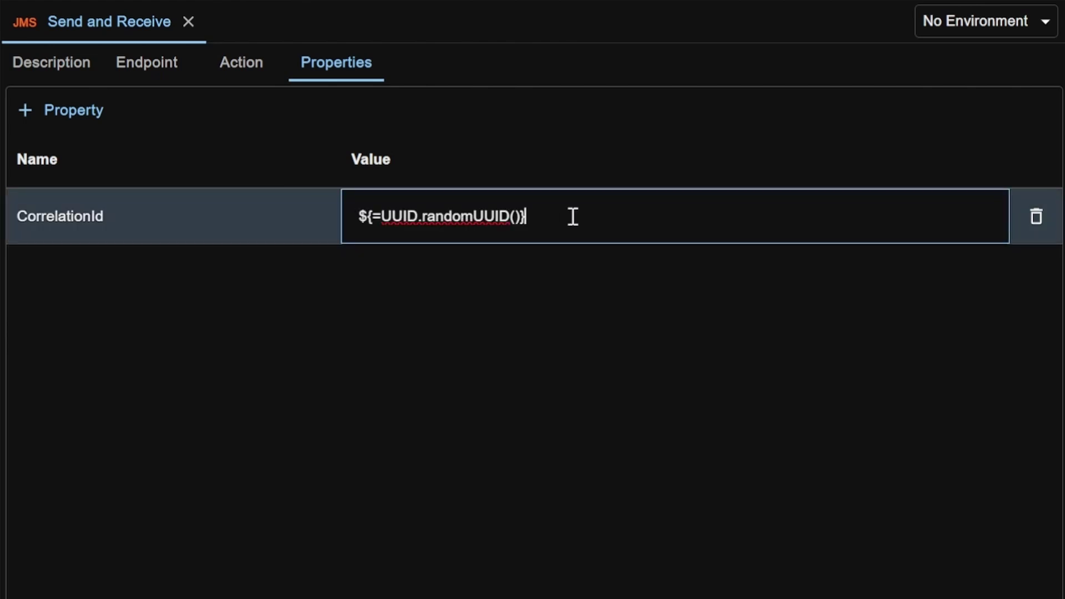
{"action": "left_click", "coordinate": [642, 314]}
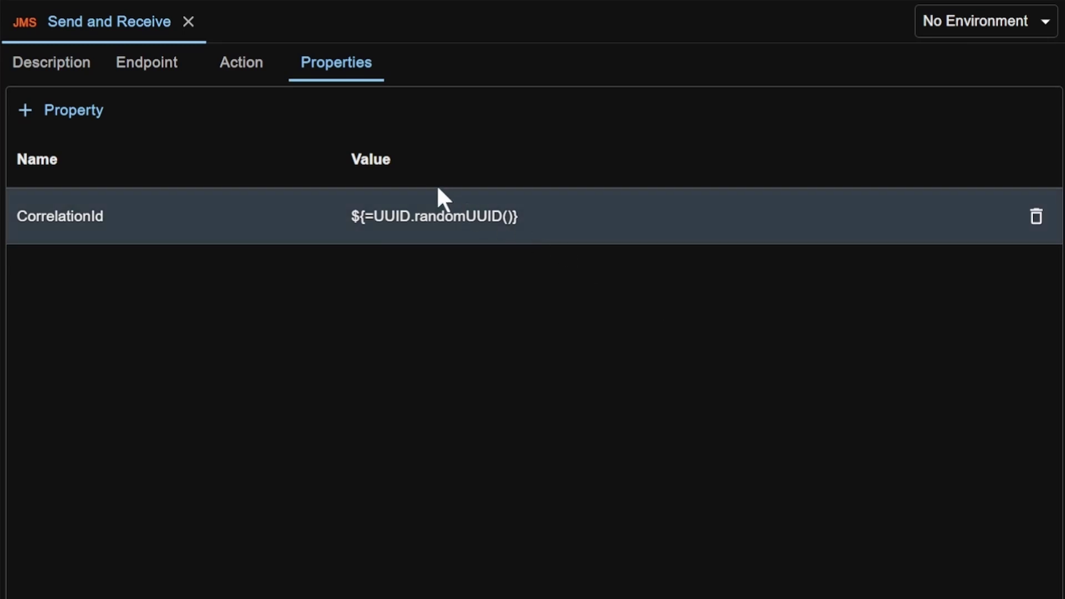
- On the Action tab's outgoing Header fields, set JMSCorrelationID's value to ${CorrelationId}
{"action": "left_click", "coordinate": [242, 69]}
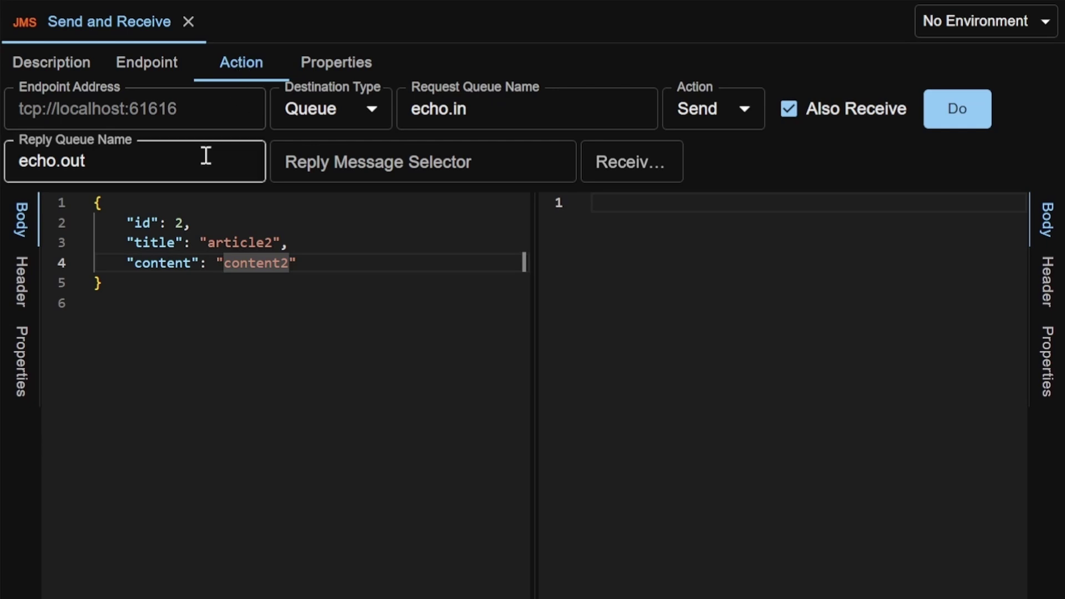
{"action": "left_click", "coordinate": [28, 304]}
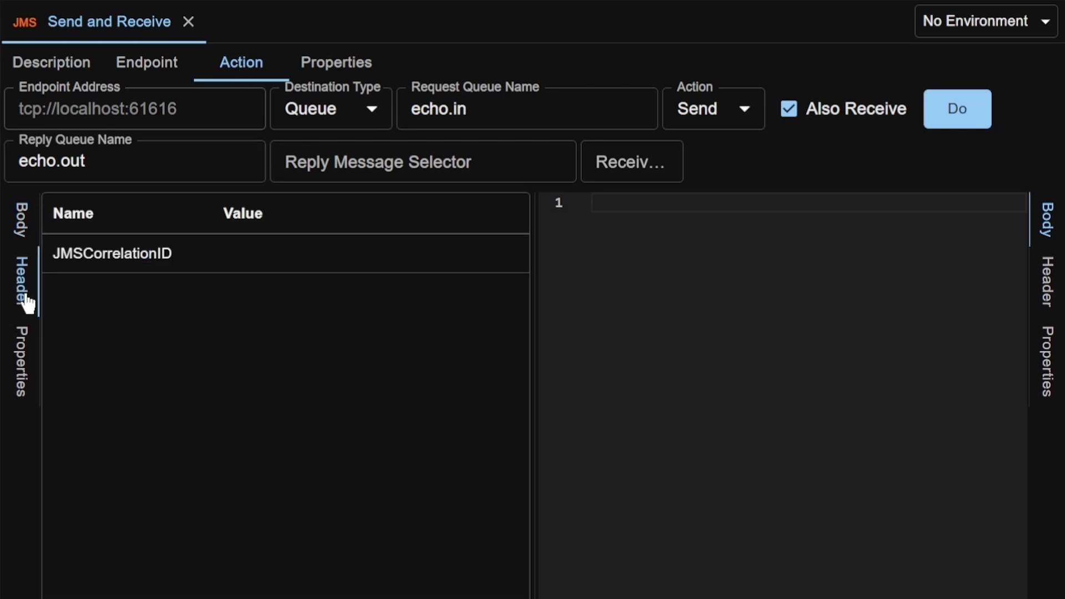
{"action": "left_click", "coordinate": [305, 261]}
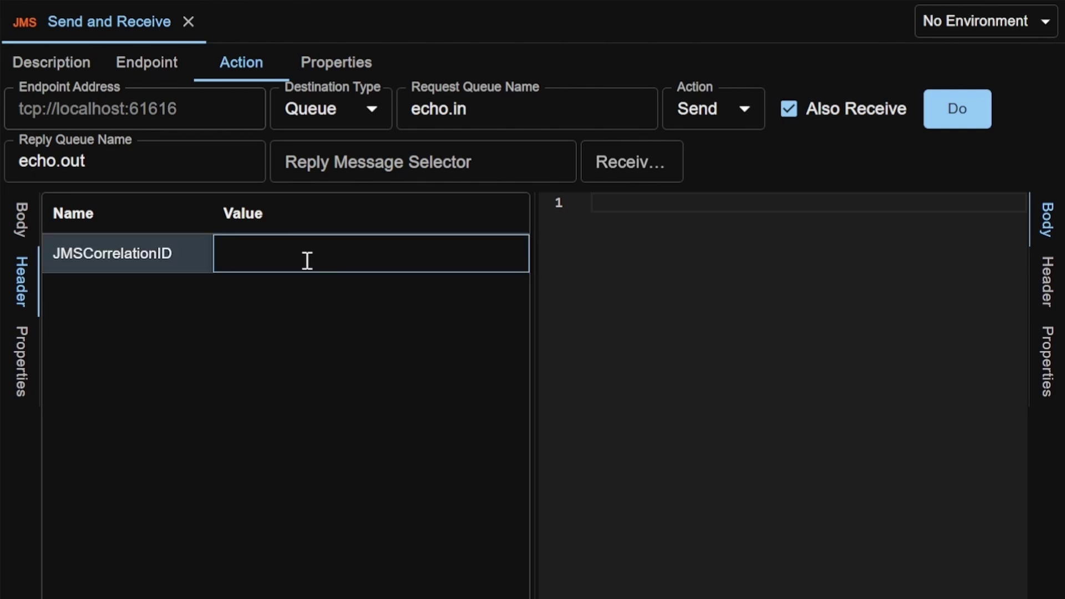
{"action": "type", "text": "${CorrelationId}"}
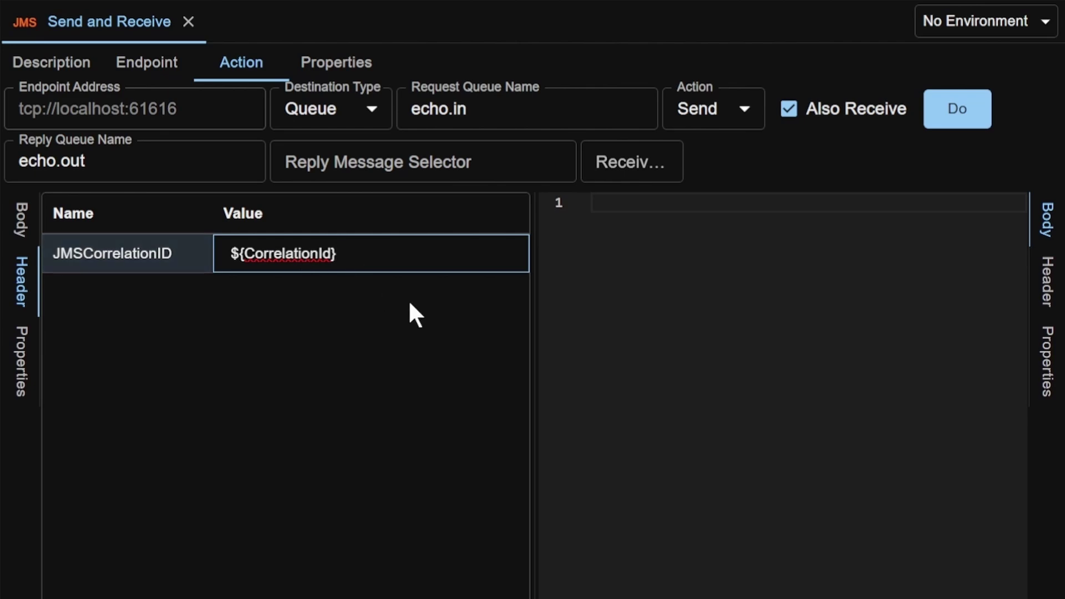
{"action": "left_click", "coordinate": [410, 299]}
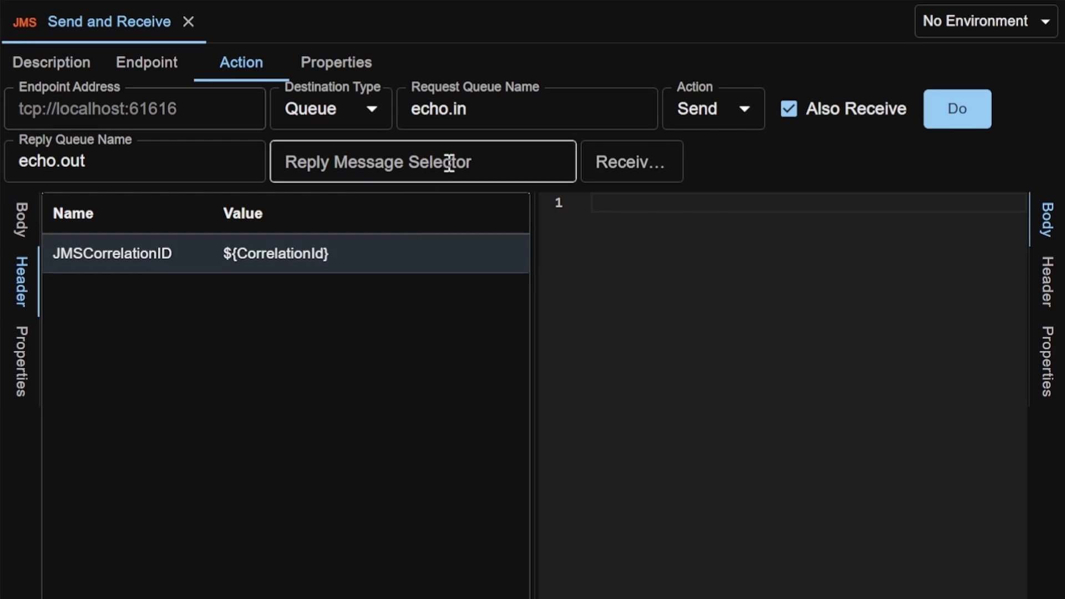
- Set the Reply Message Selector to JMSCorrelationID='${CorrelationId}' and send the request
{"action": "left_click", "coordinate": [469, 162]}
{"action": "type", "text": "JMSCorrelationID='${CorrelationId}'"}
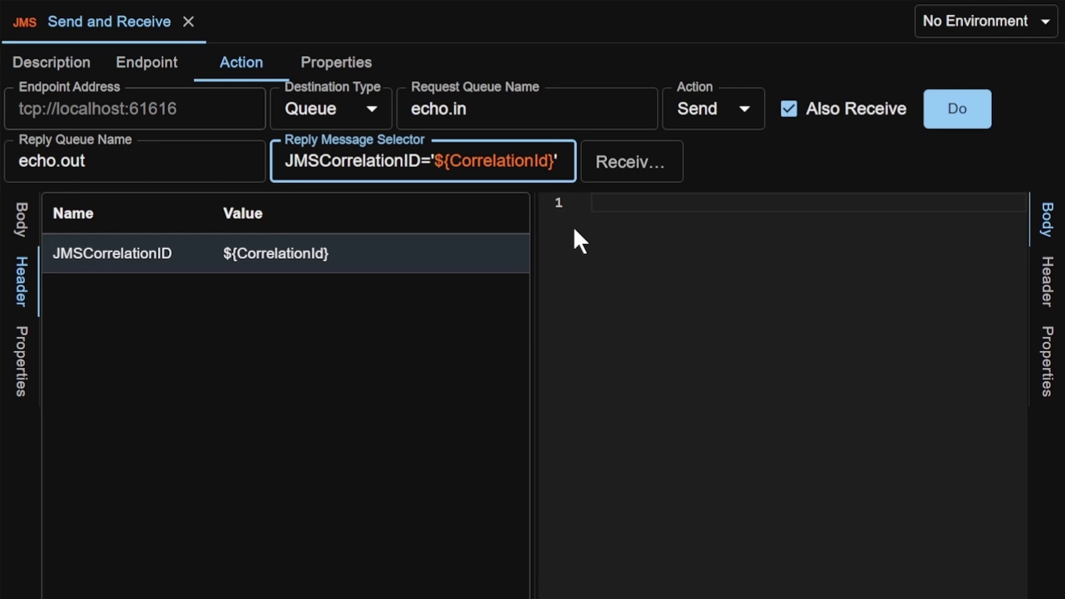
{"action": "left_click", "coordinate": [980, 114]}
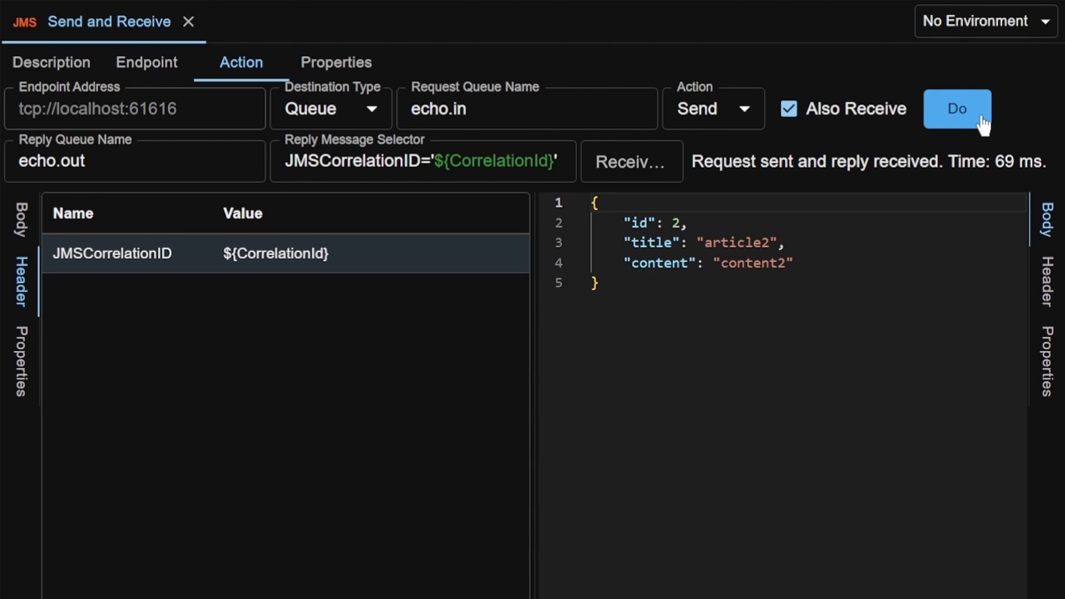
- Show the request's JSON body and the reply's JMS headers with the generated JMSCorrelationID
{"action": "left_click", "coordinate": [984, 124]}
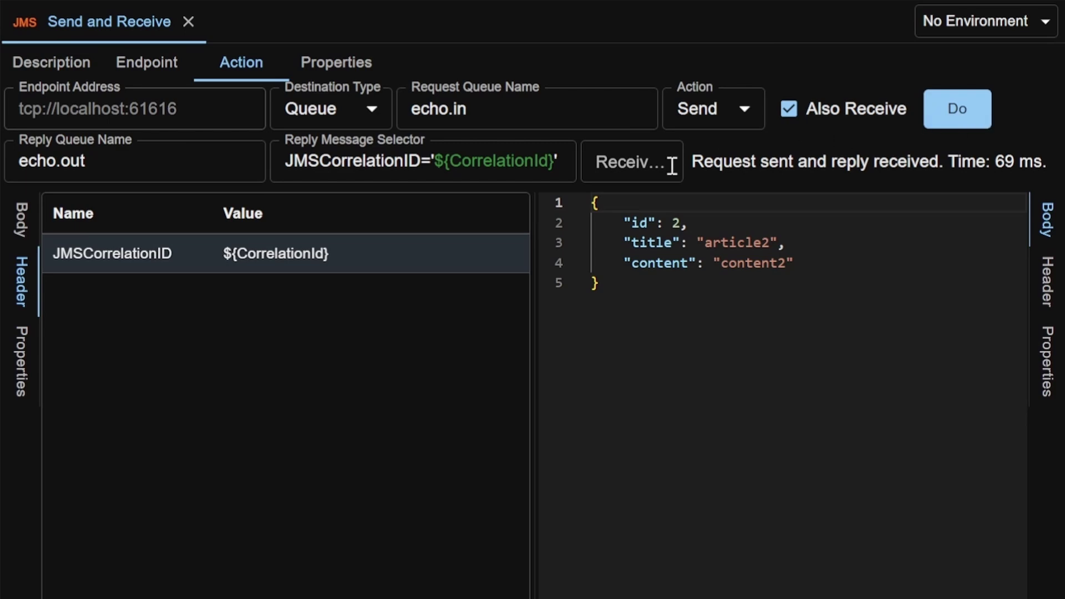
{"action": "left_click", "coordinate": [21, 222]}
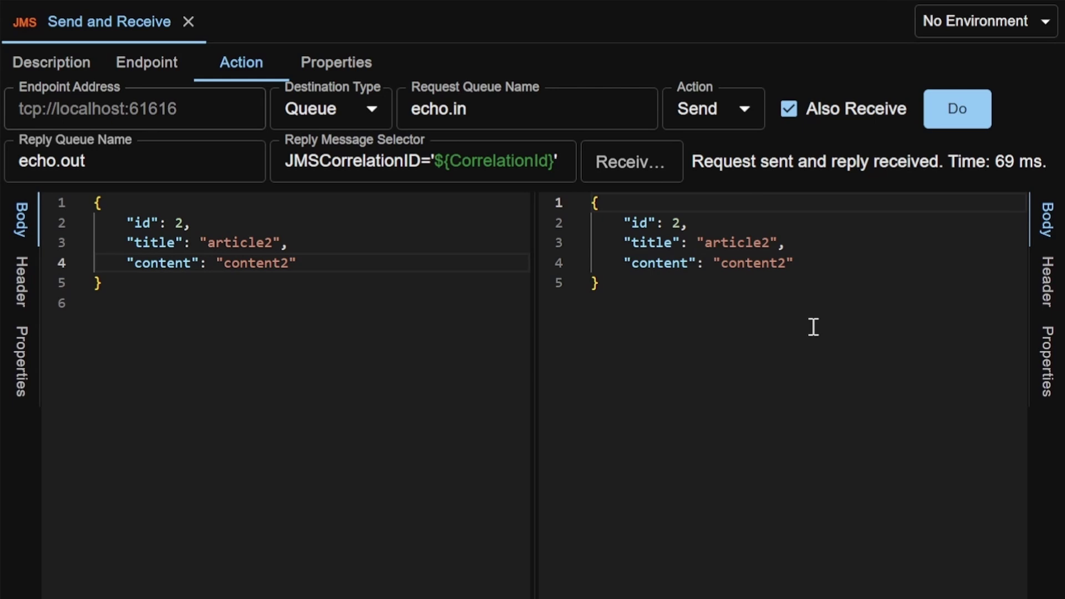
{"action": "left_click", "coordinate": [1045, 292]}
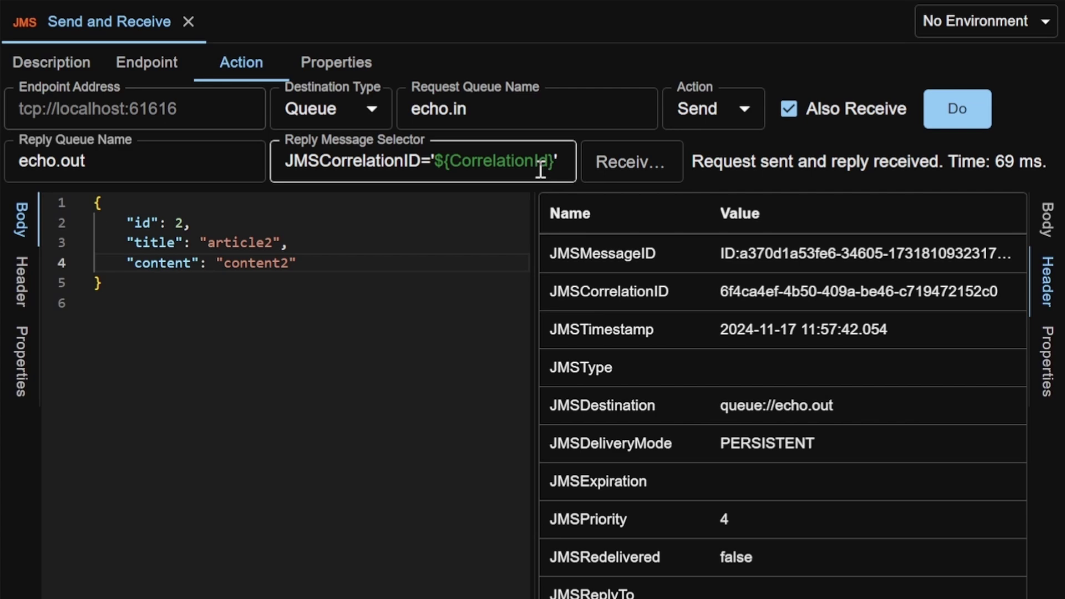
- Copy the resolved correlation ID and search the page for it
{"action": "mouse_move", "coordinate": [542, 171]}
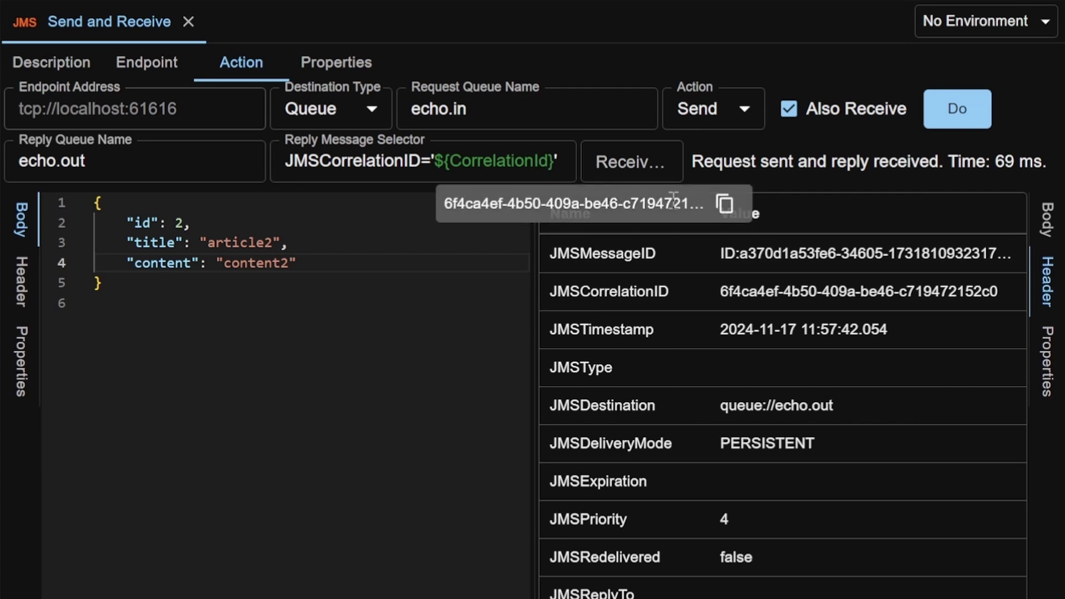
{"action": "left_click", "coordinate": [725, 206]}
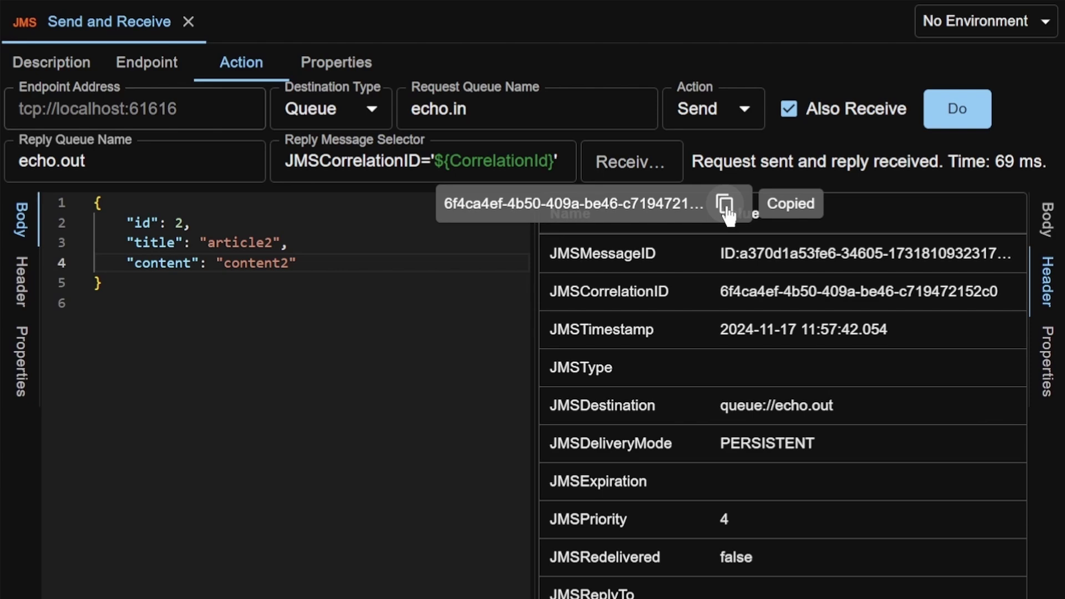
{"action": "key", "text": "ctrl+f"}
{"action": "key", "text": "ctrl+v"}
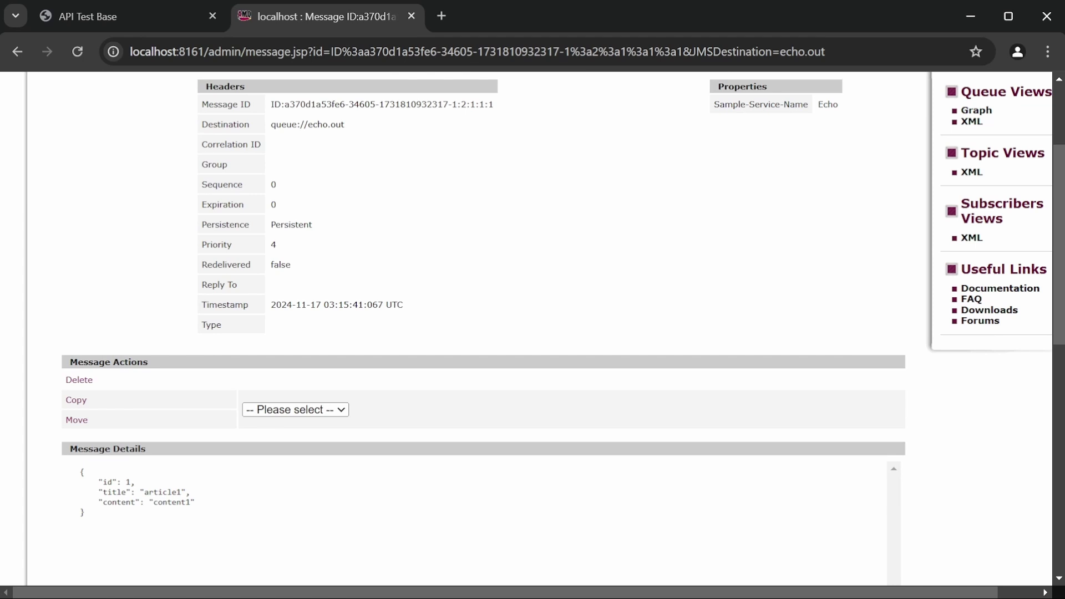
- Return to Browse echo.out and open the article1 message's details
{"action": "left_click", "coordinate": [18, 49]}
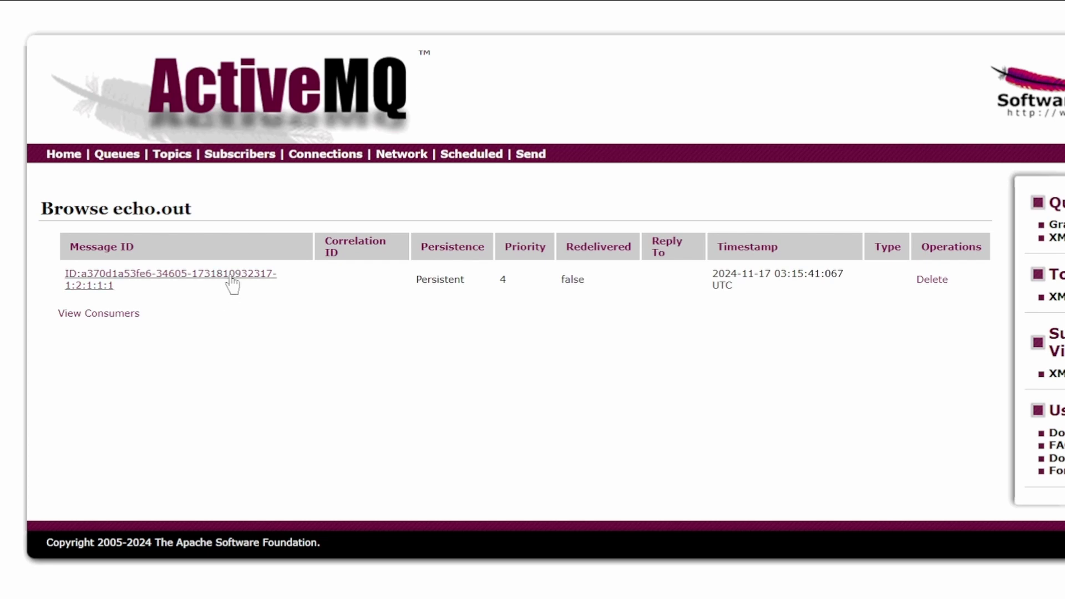
{"action": "left_click", "coordinate": [231, 277]}
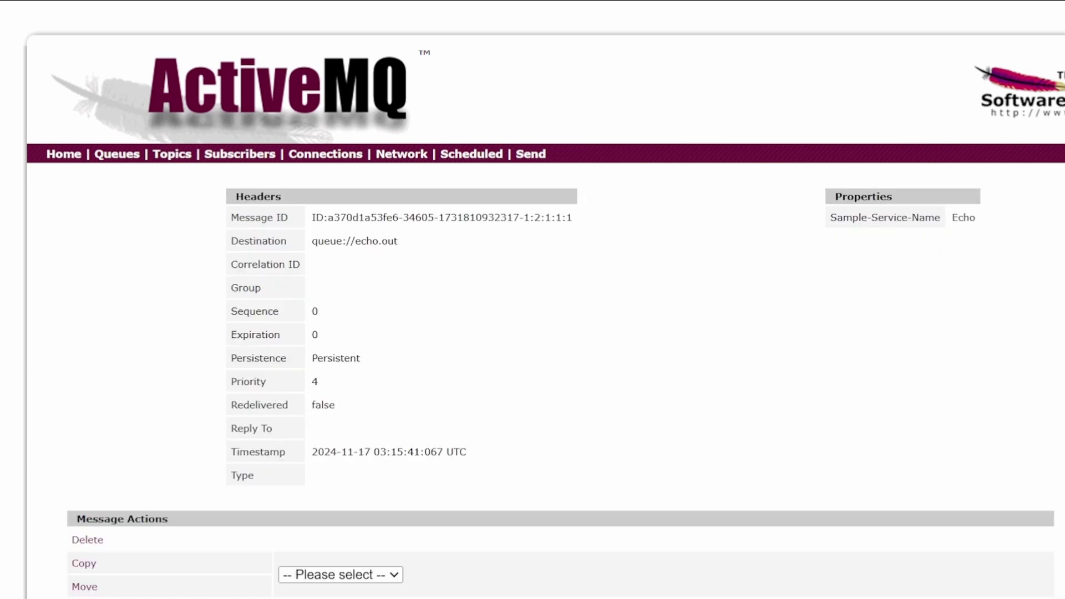
{"action": "scroll", "coordinate": [532, 299], "scroll_direction": "down", "scroll_amount": 3}
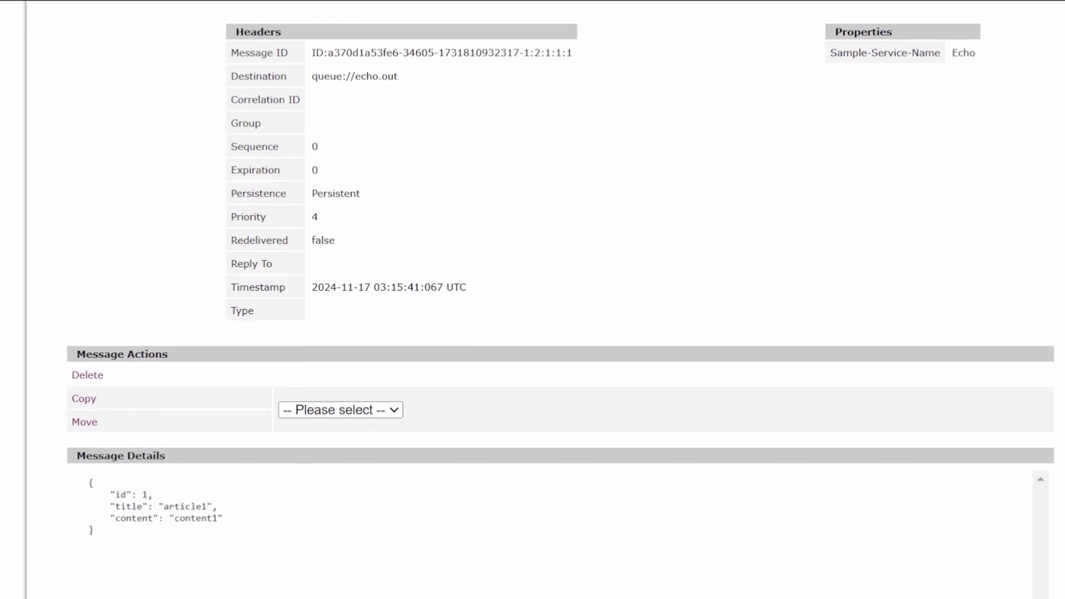